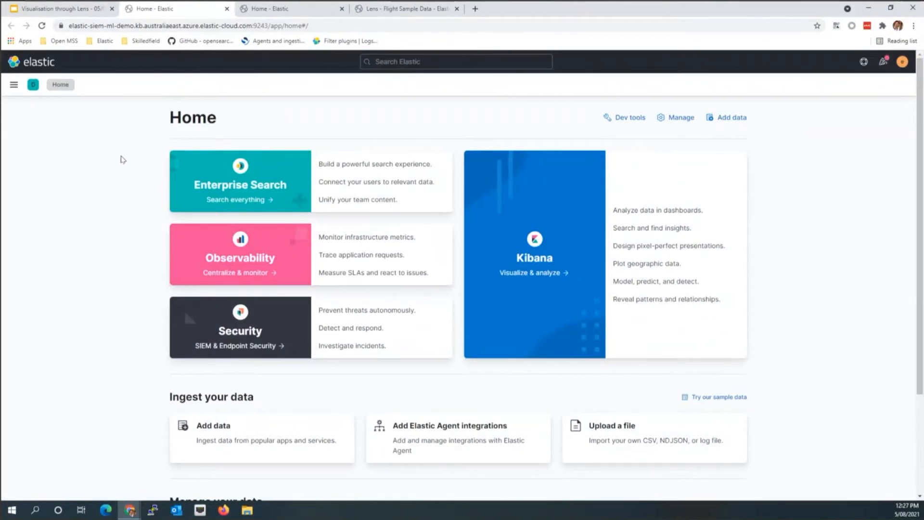
- Open the Visualize Library from the Analytics section
click(14, 87)
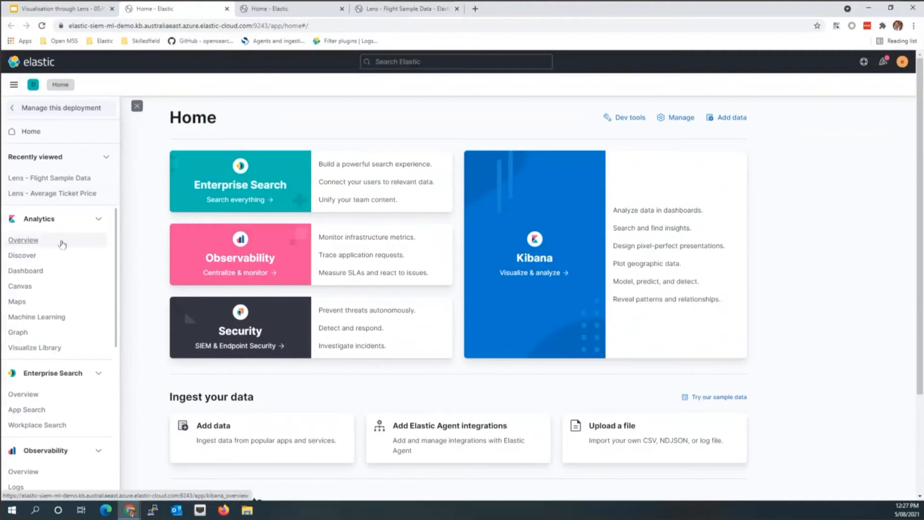
scroll(78, 213, down, 1)
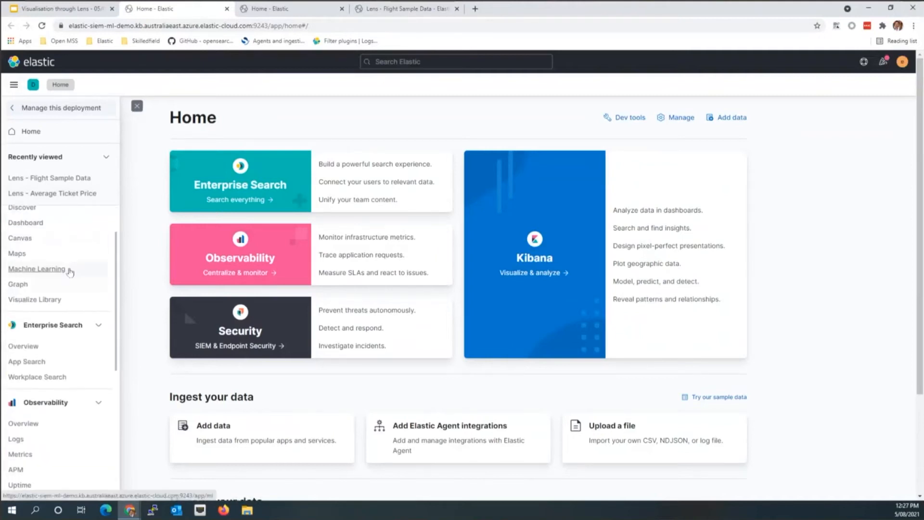
scroll(70, 270, up, 1)
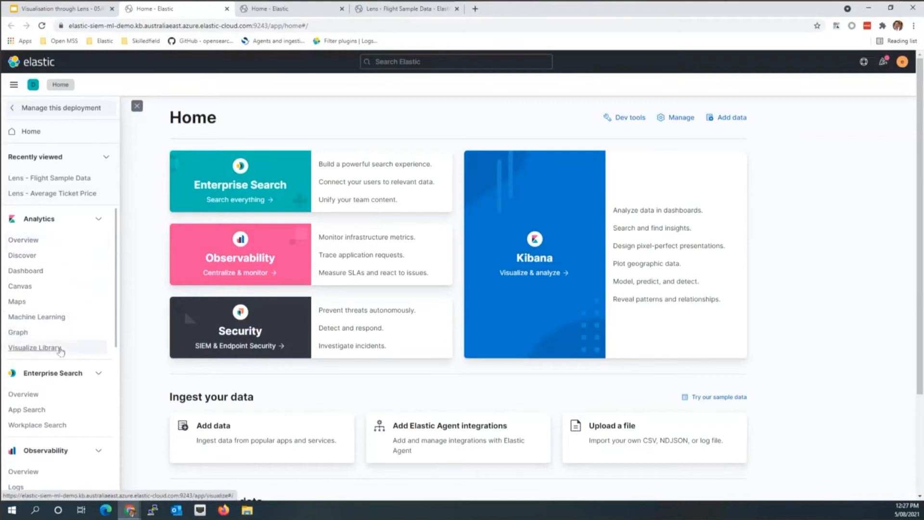
click(60, 351)
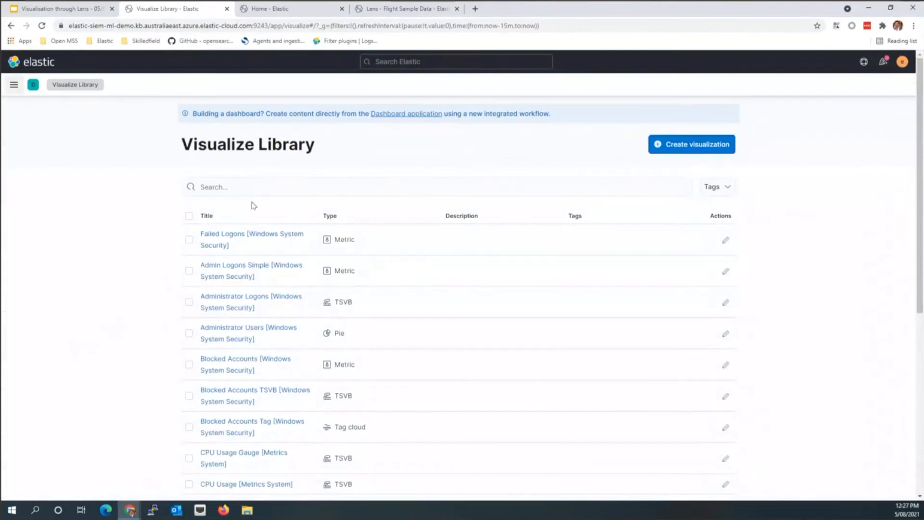
- Look over the saved visualizations and create a new Lens visualization
scroll(136, 271, down, 2)
scroll(136, 271, up, 1)
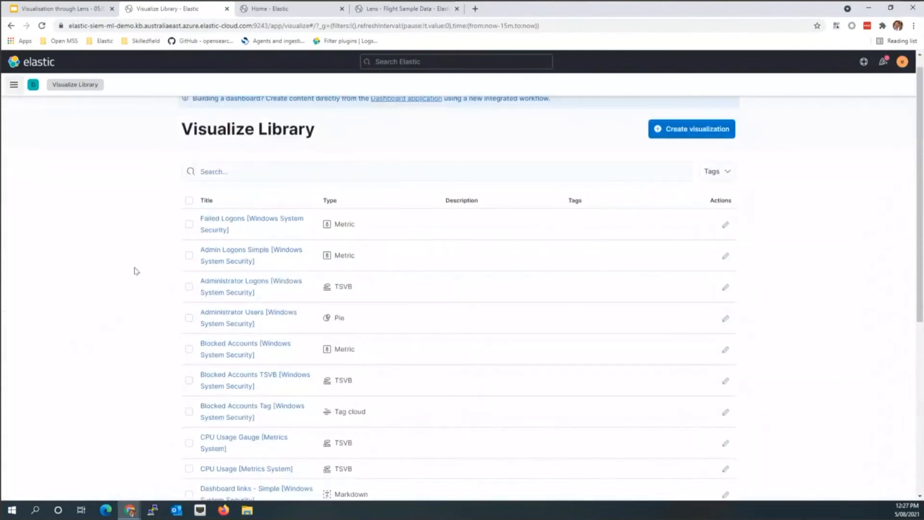
scroll(136, 271, up, 1)
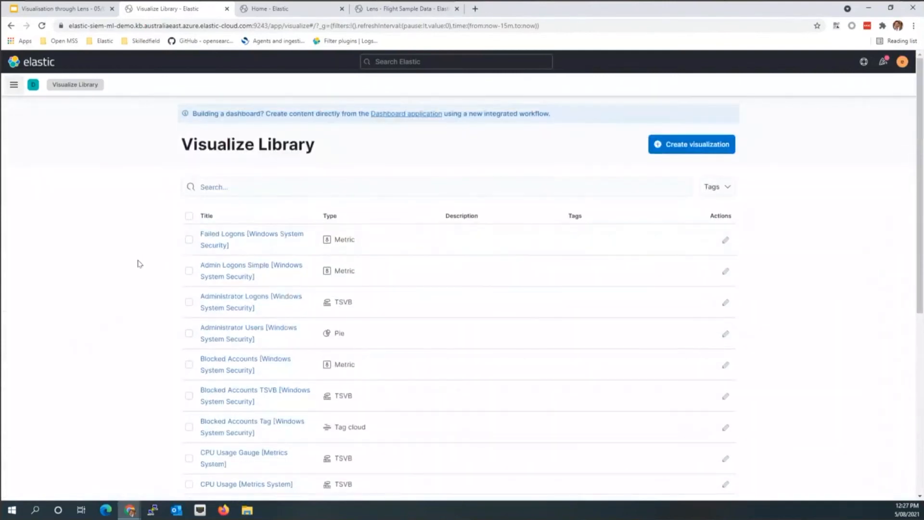
click(692, 145)
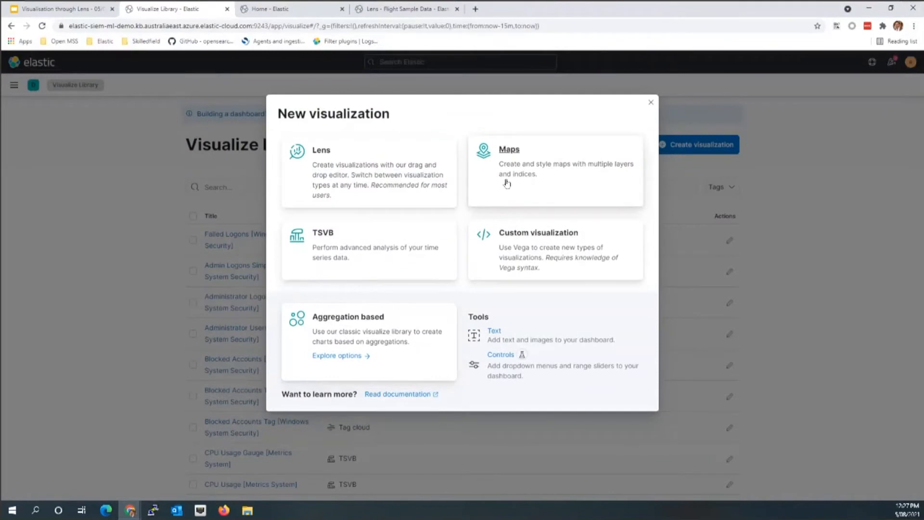
click(355, 167)
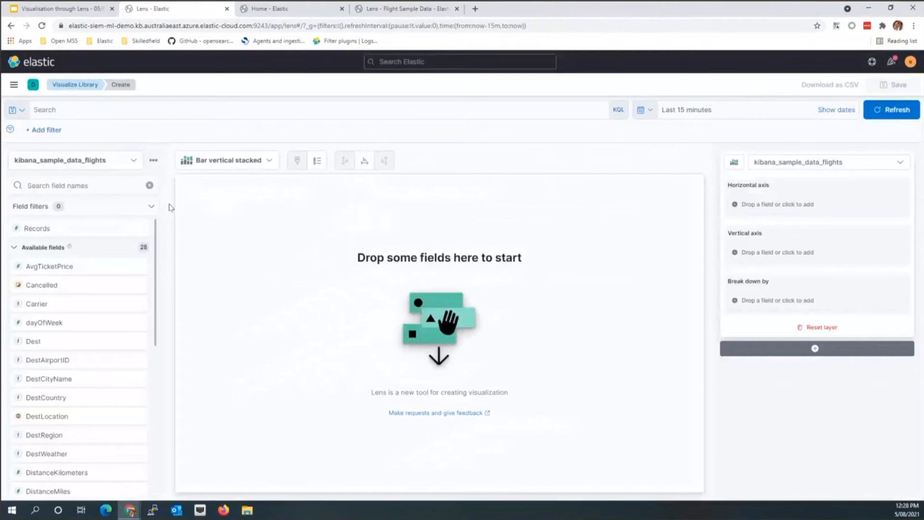
- Check the available index patterns, keep kibana_sample_data_flights, and set the time range to Jul 18, 2021 @ 21:38:53.277 to now
click(135, 166)
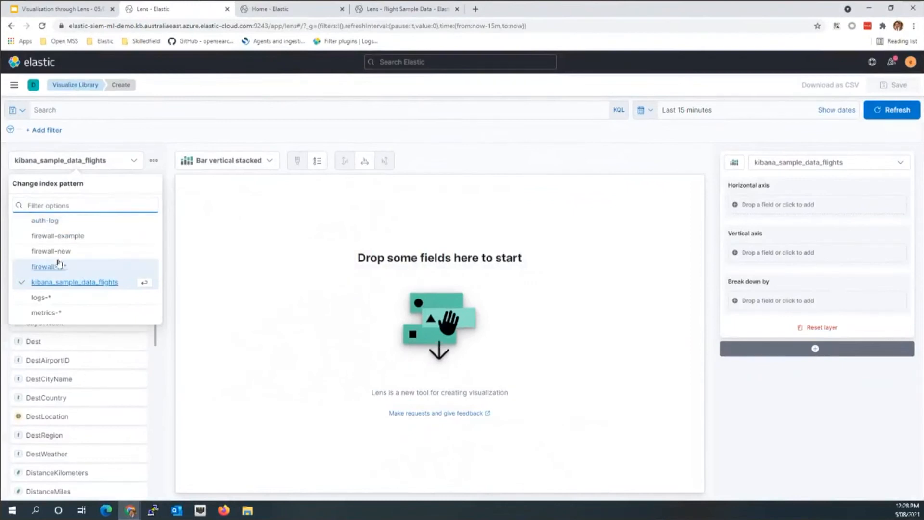
click(167, 213)
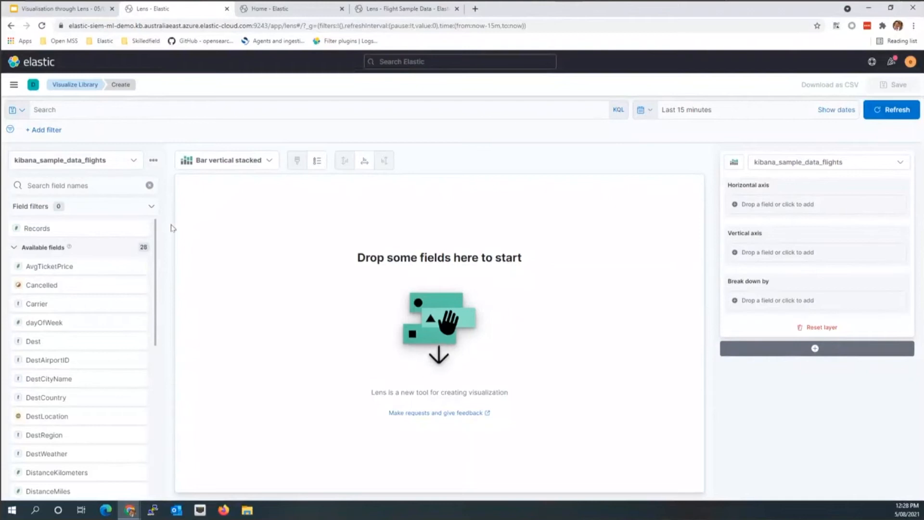
click(645, 112)
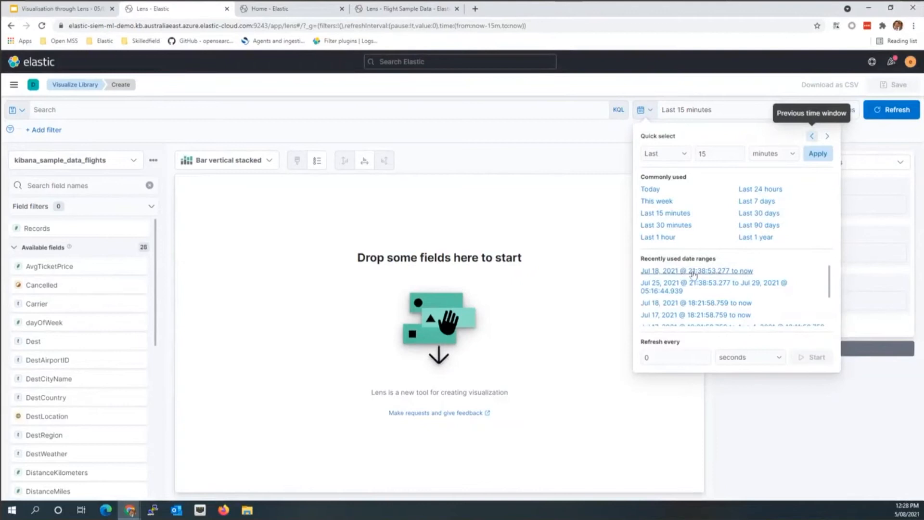
click(693, 272)
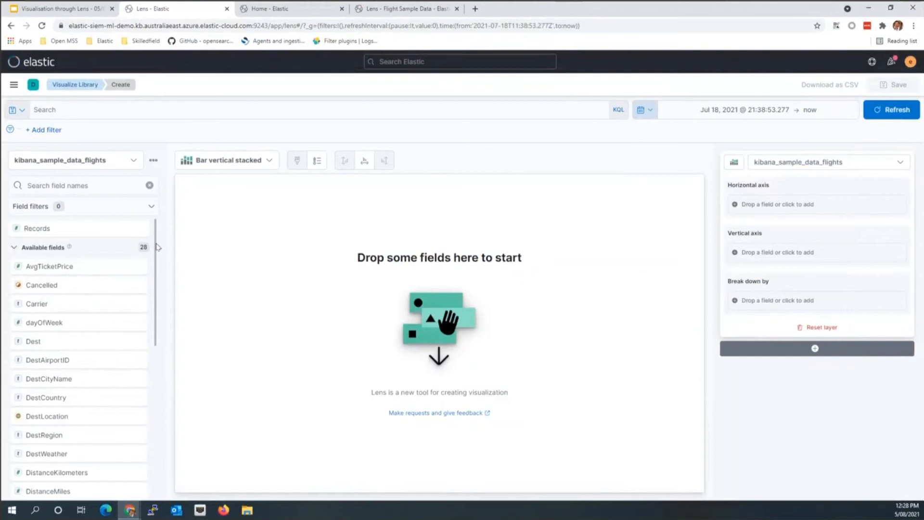
- Look through the available fields of the kibana_sample_data_flights index pattern
drag(155, 246, 157, 428)
scroll(144, 340, up, 10)
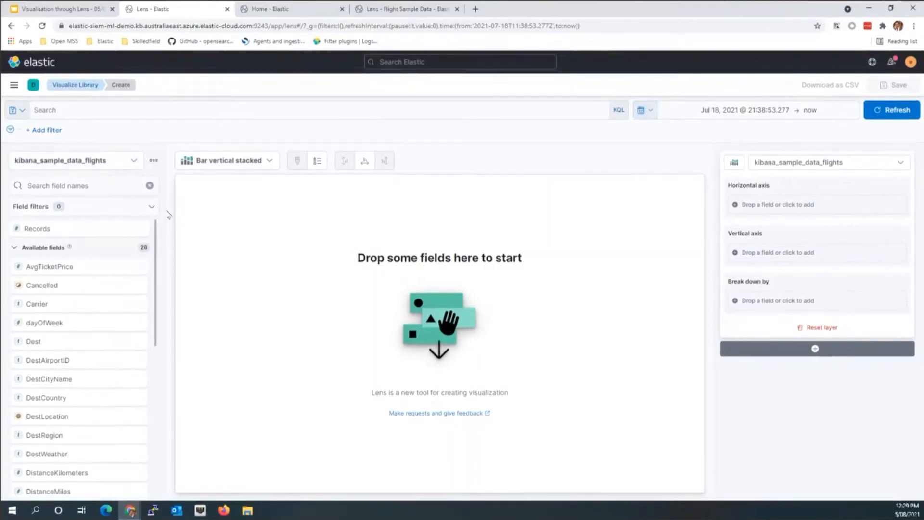
mouse_move(159, 234)
mouse_down()
mouse_move(167, 398)
mouse_move(157, 232)
mouse_up()
mouse_move(157, 232)
mouse_down()
mouse_move(160, 403)
mouse_move(156, 241)
mouse_move(169, 226)
mouse_up()
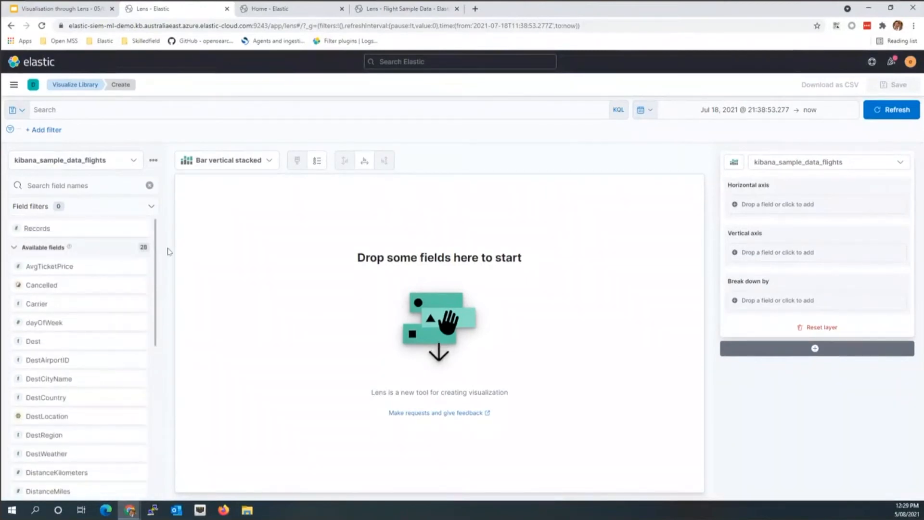
click(88, 186)
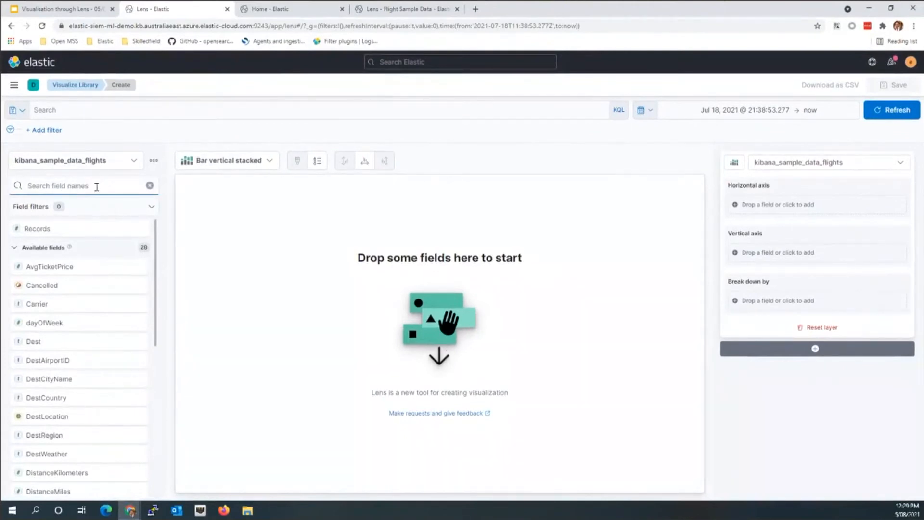
click(165, 235)
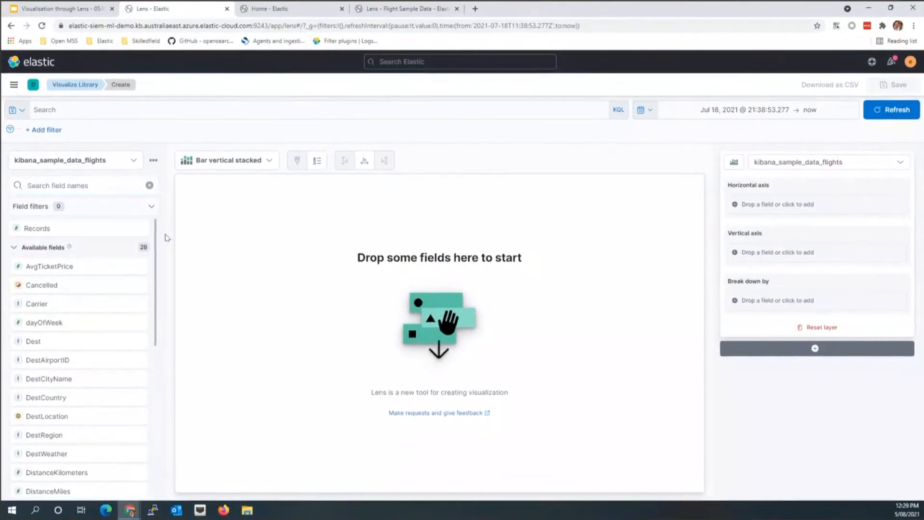
- Filter the available fields to the string type and look through the filtered list
click(152, 209)
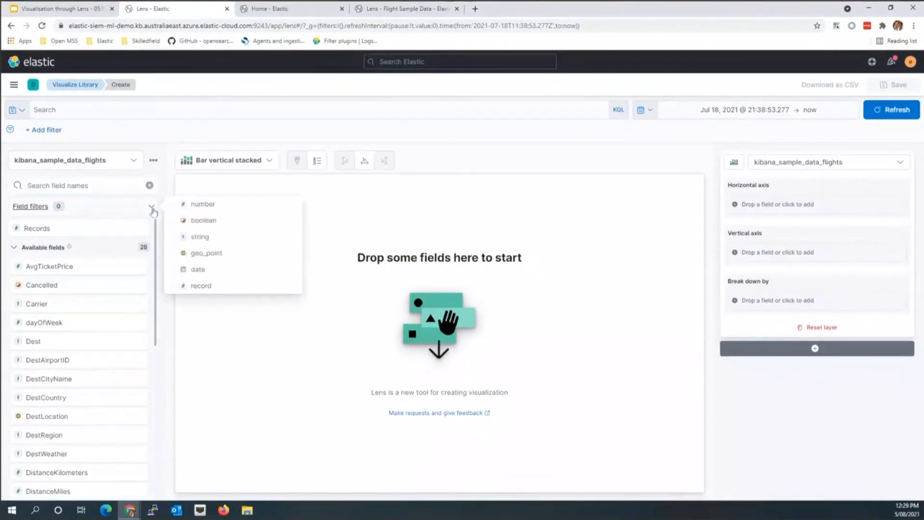
click(204, 240)
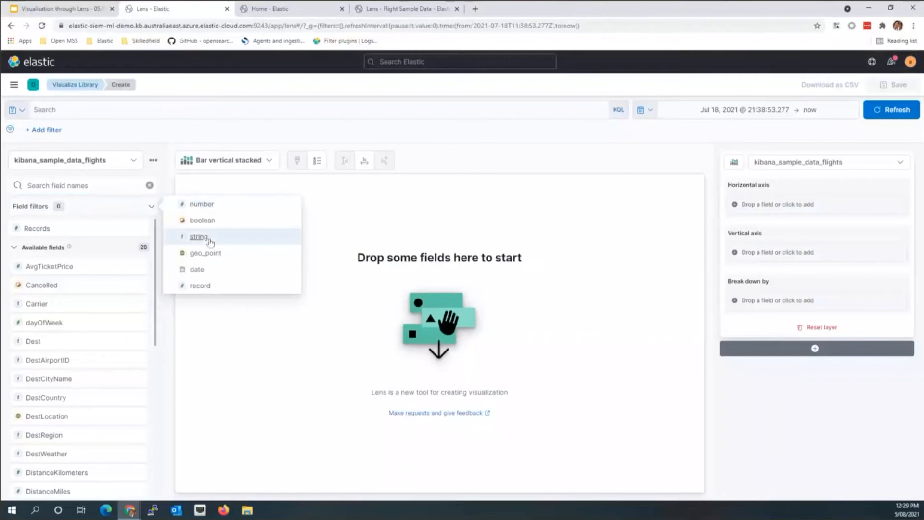
click(158, 246)
scroll(98, 328, down, 2)
scroll(99, 328, up, 3)
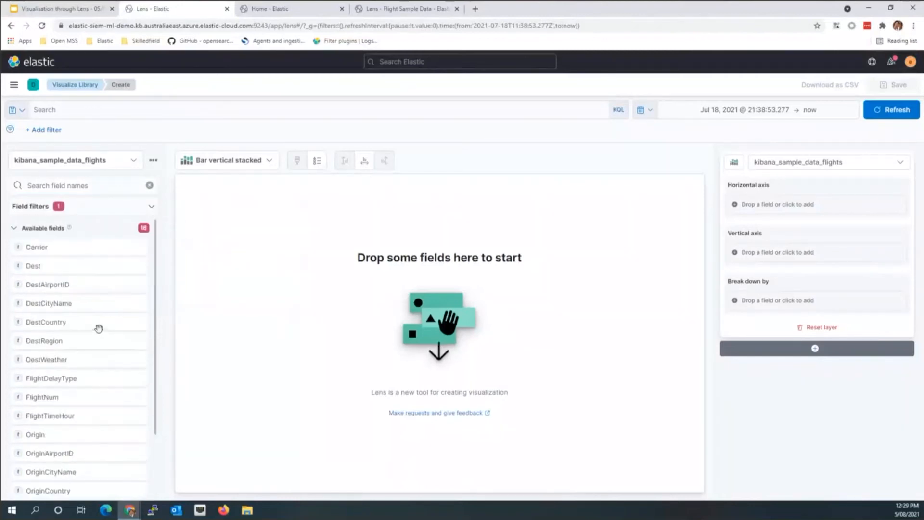
- Remove the string type filter from the available fields list
click(139, 209)
click(176, 236)
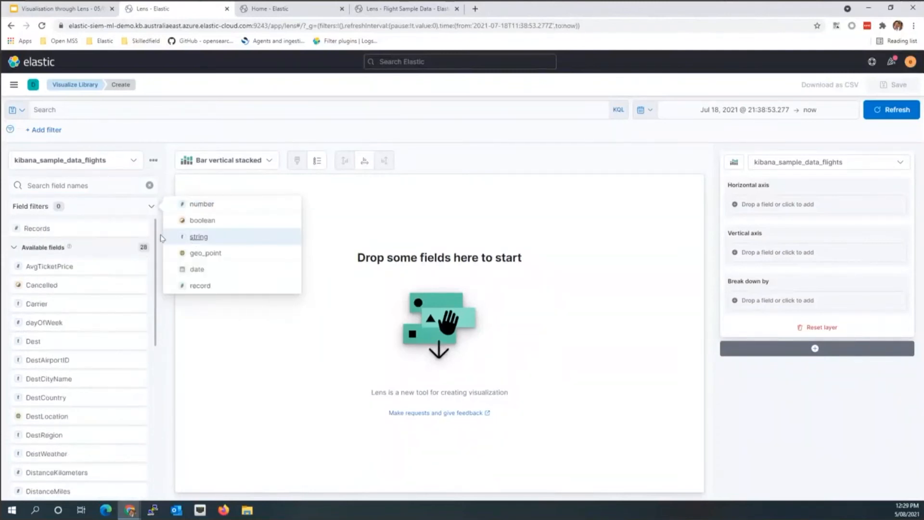
click(161, 238)
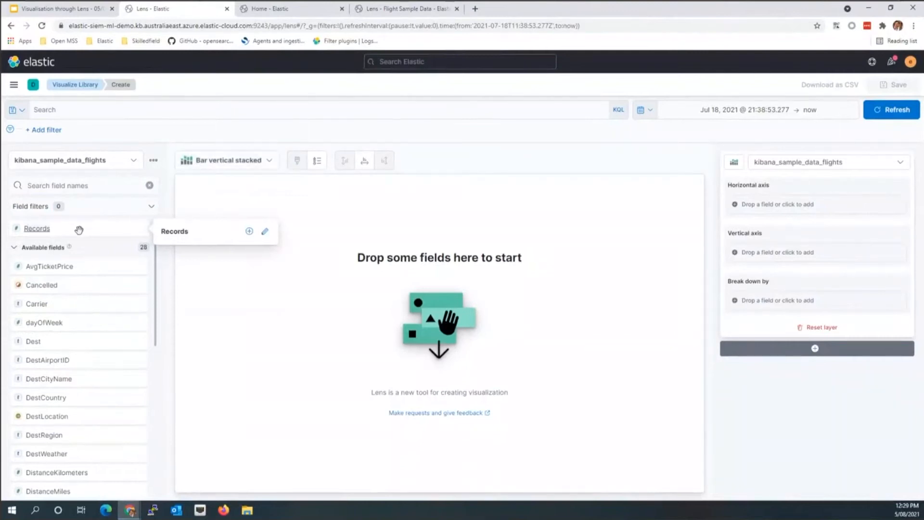
- Add the Records field to the workspace to chart the count of records over timestamp as vertical bars
drag(79, 230, 431, 285)
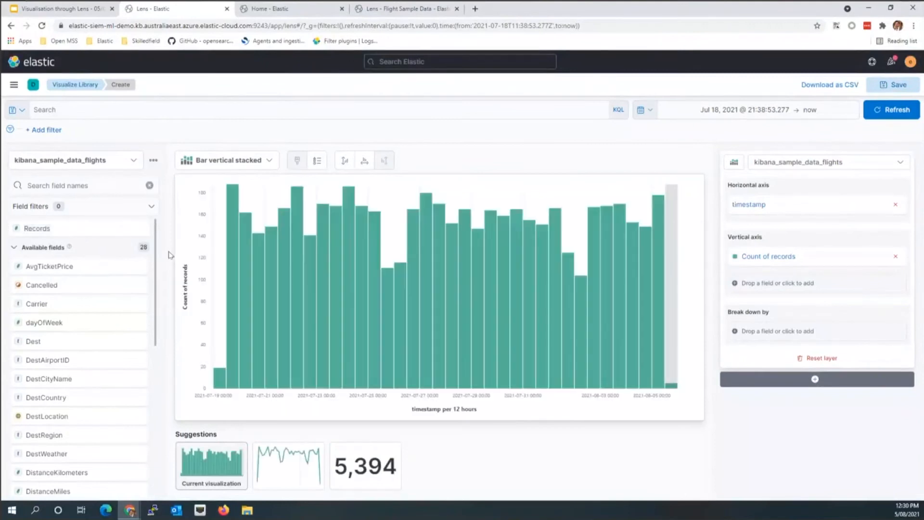
mouse_move(233, 216)
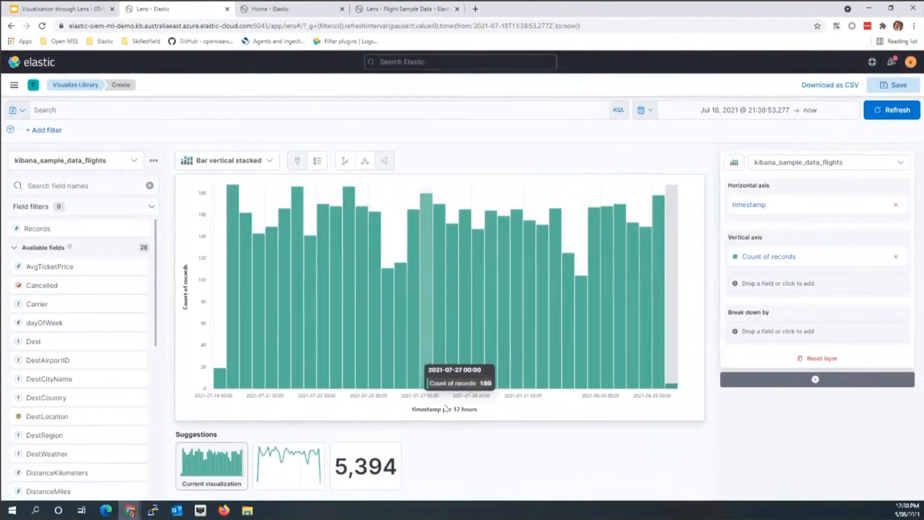
- Zoom the chart into a short span on Jul 29, 2021, and restore the recent range Jul 18, 2021 @ 21:38:53.277 to now
mouse_move(478, 413)
mouse_down()
mouse_move(424, 412)
mouse_move(474, 407)
mouse_up()
drag(494, 220, 521, 65)
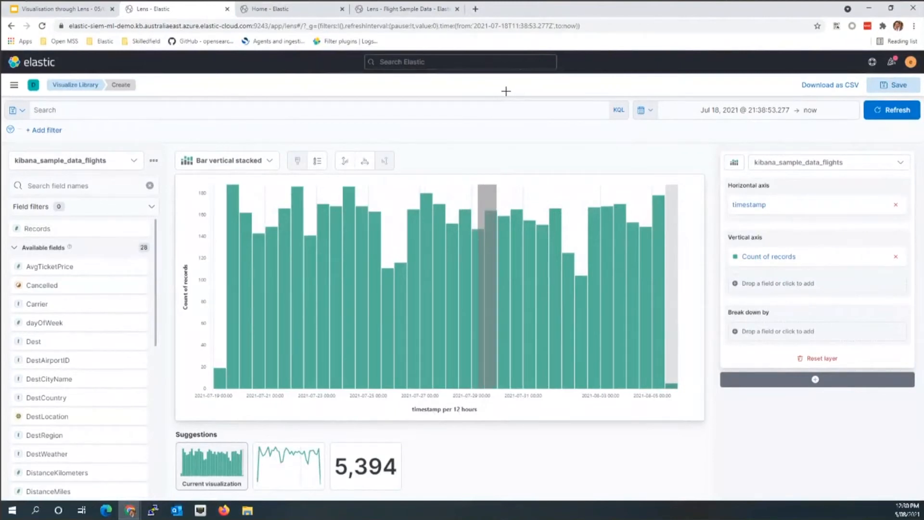
click(645, 110)
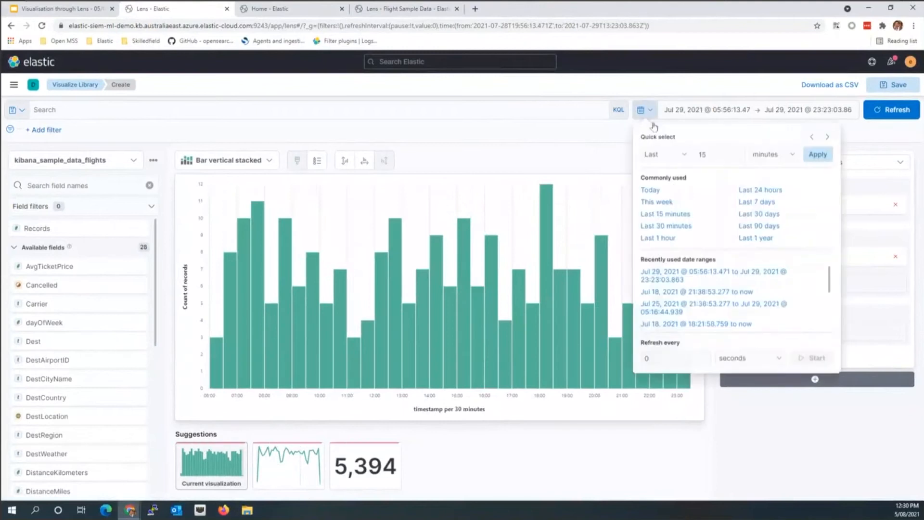
click(674, 293)
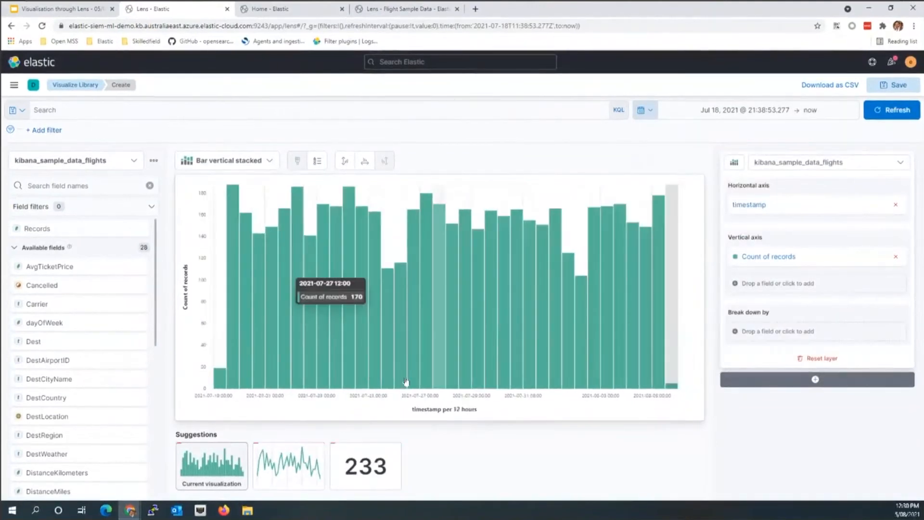
- Examine the timestamp settings of the horizontal axis, including the custom time interval option
click(761, 204)
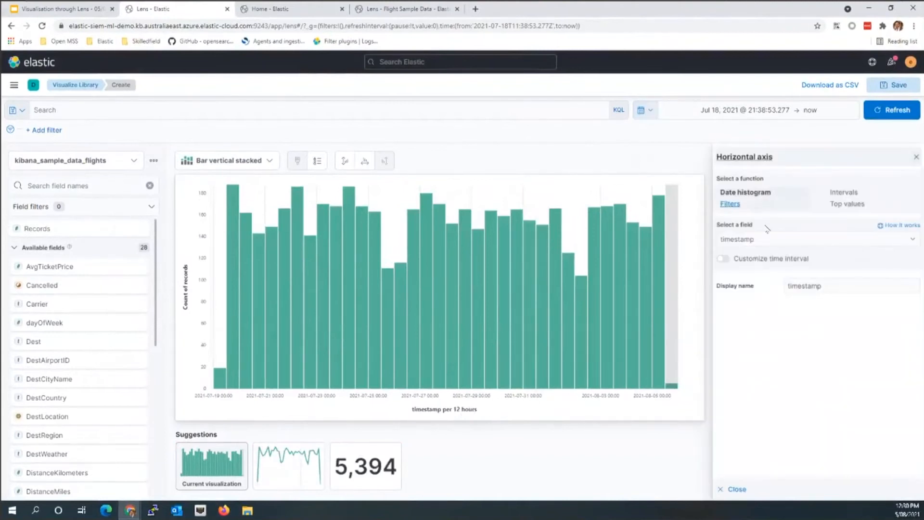
click(727, 260)
click(917, 157)
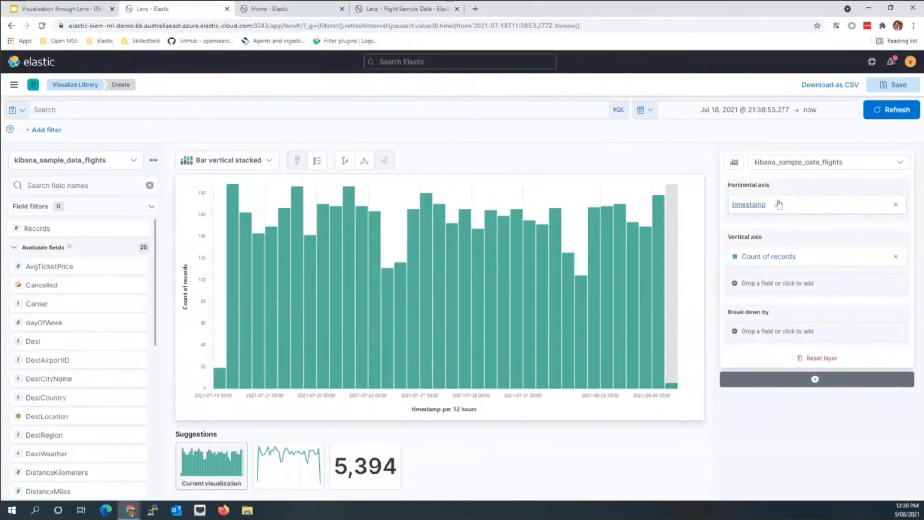
- Replace timestamp on the horizontal axis with the top values of the Carrier field
click(896, 206)
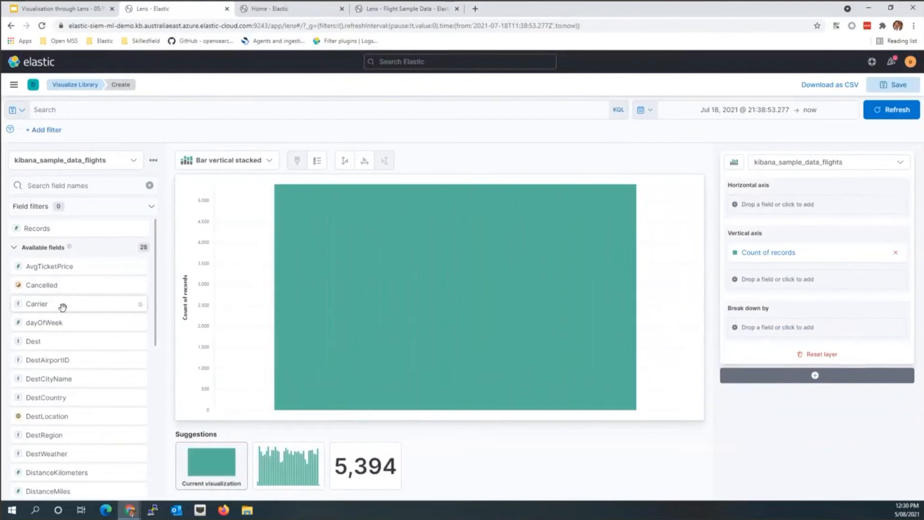
drag(65, 308, 377, 295)
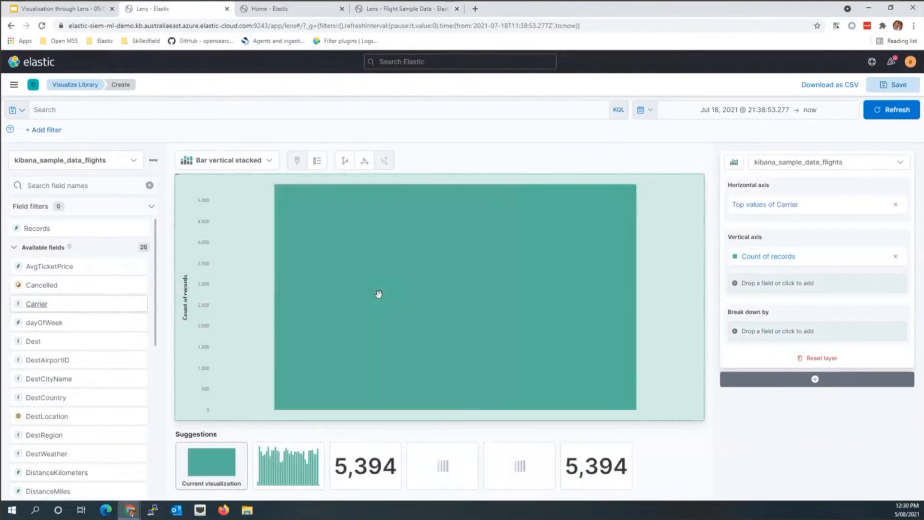
mouse_move(260, 233)
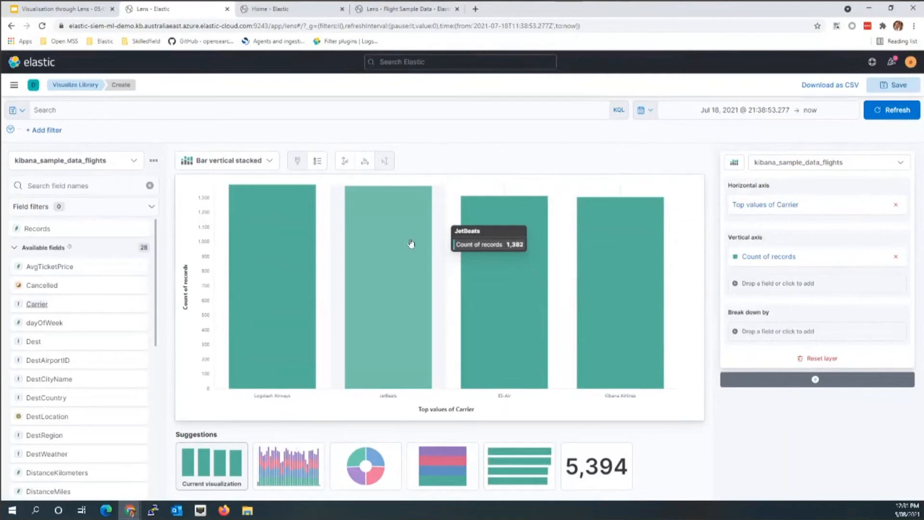
- Examine the horizontal axis settings for the top values of Carrier, including the number of values
click(769, 207)
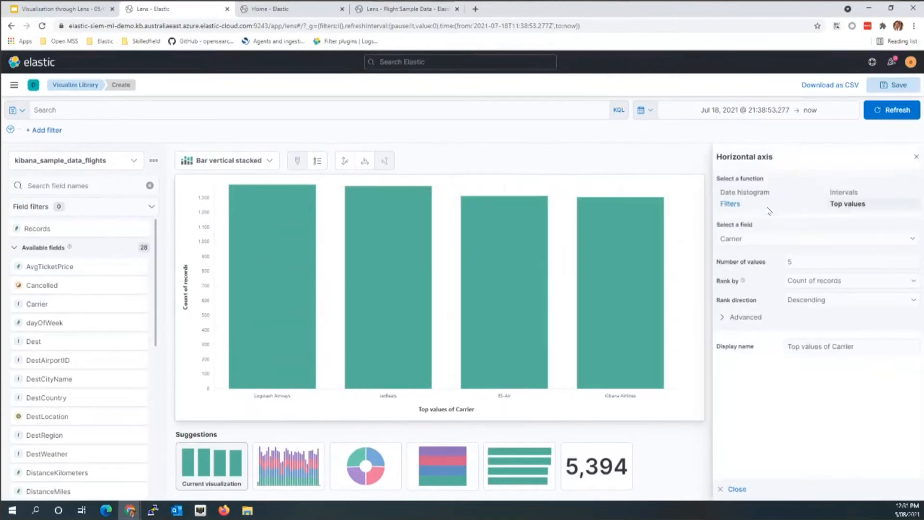
click(809, 261)
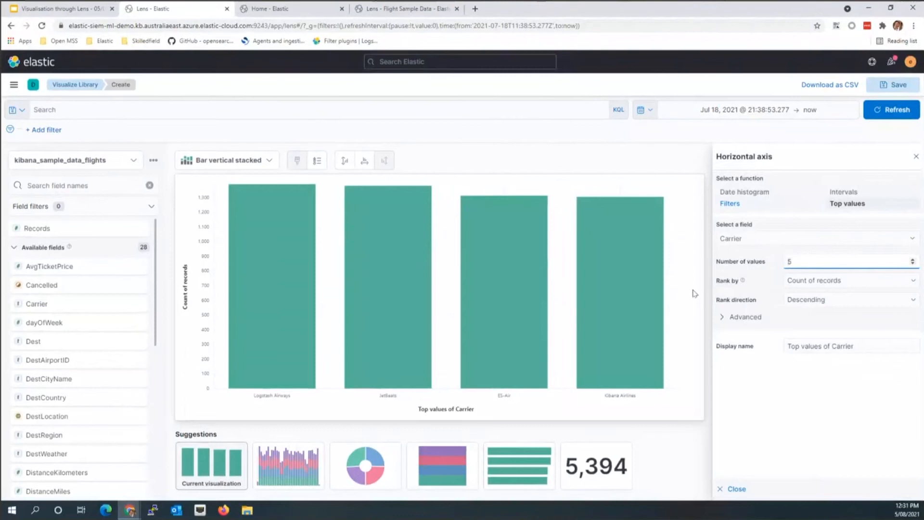
click(917, 159)
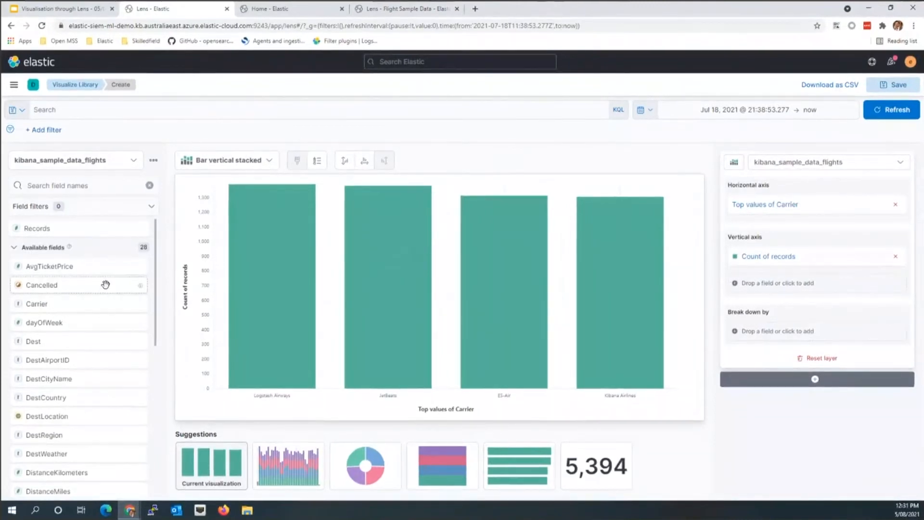
- Break down the carrier bars by the top values of the Cancelled field
drag(106, 284, 479, 270)
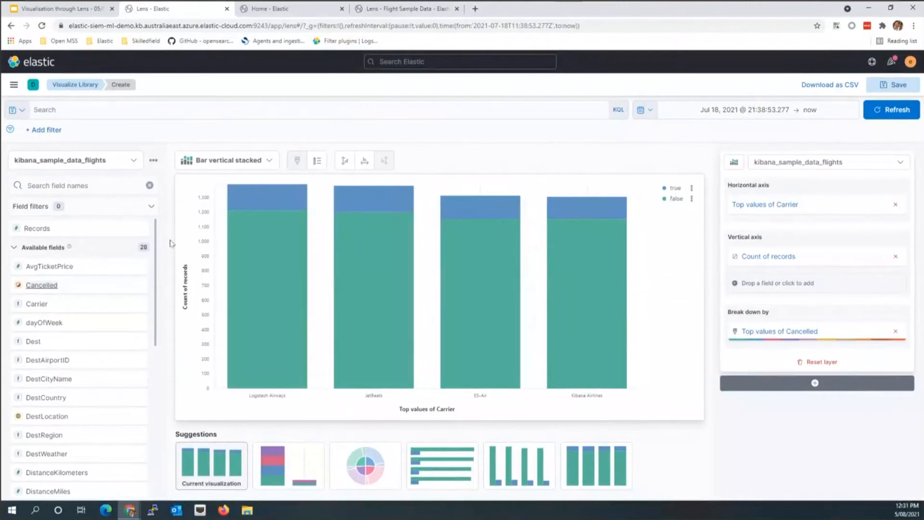
- Change the Cancelled breakdown from top values to Filters, using the single filter Cancelled : true
click(774, 333)
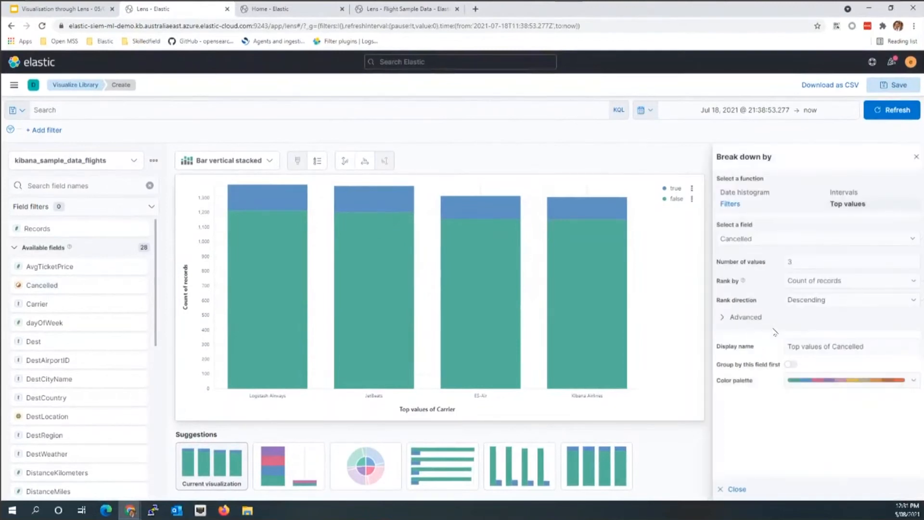
click(730, 204)
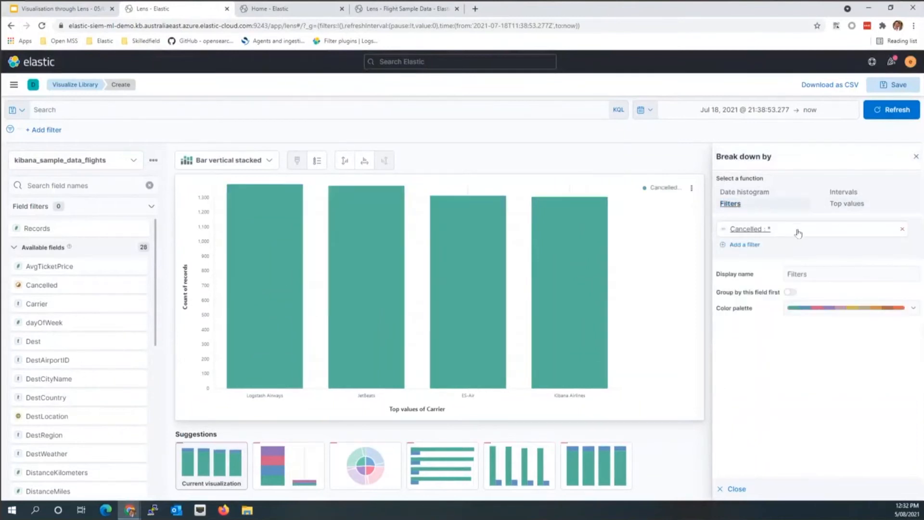
click(797, 231)
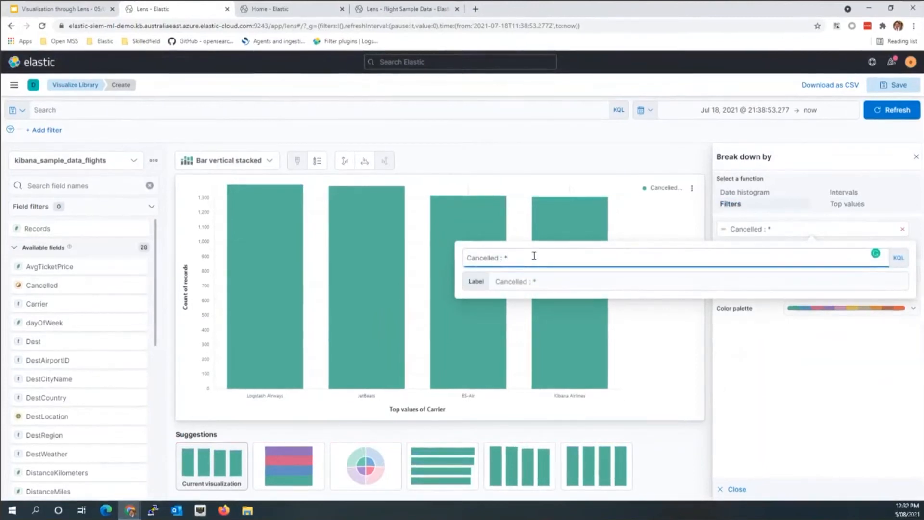
key(BackSpace)
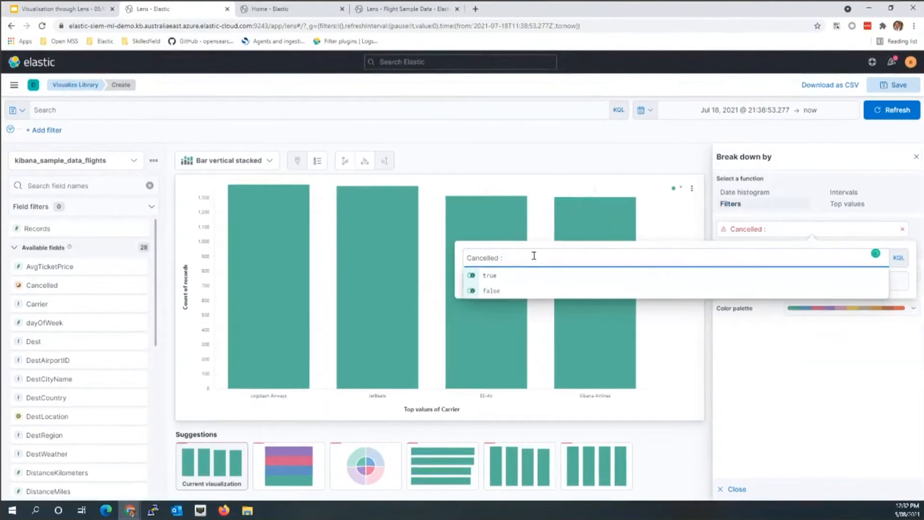
click(533, 276)
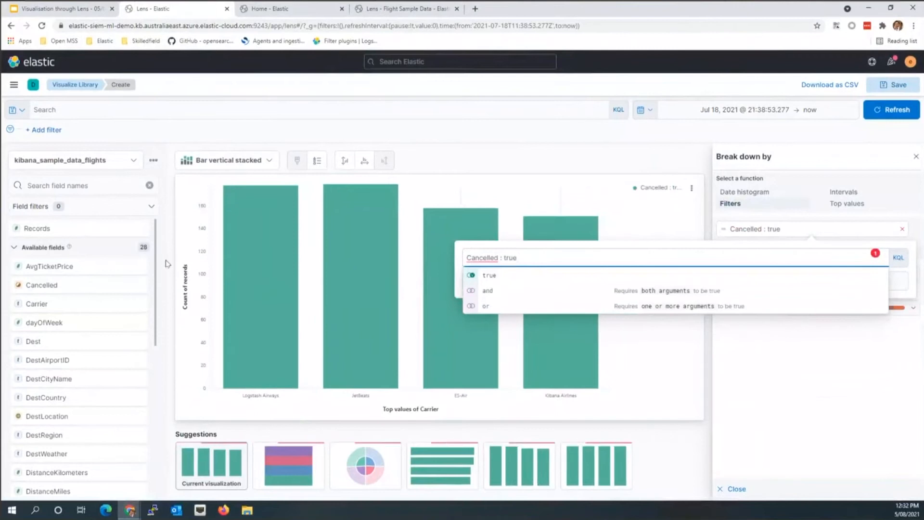
key(Escape)
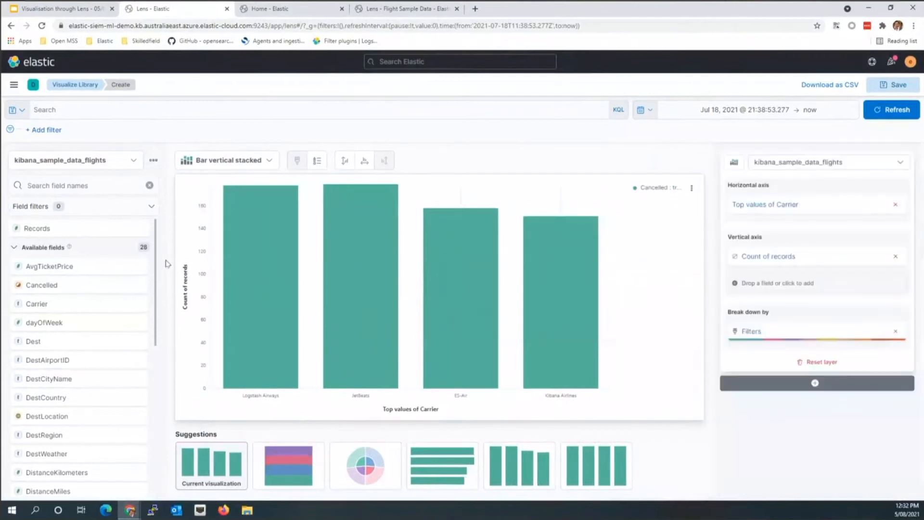
mouse_move(275, 230)
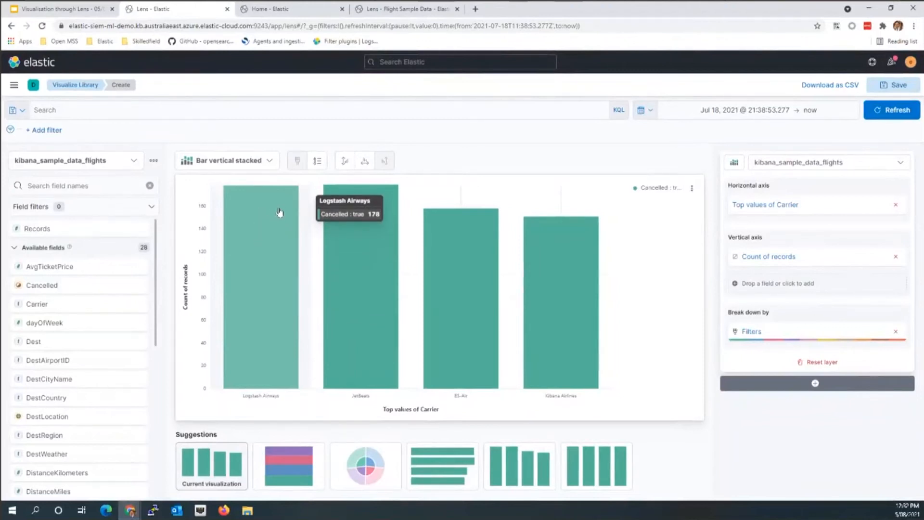
mouse_move(368, 226)
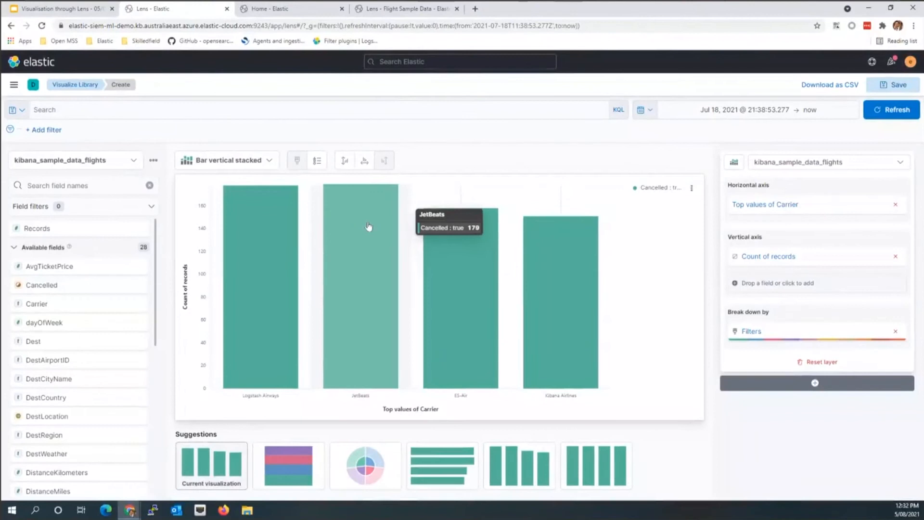
mouse_move(447, 253)
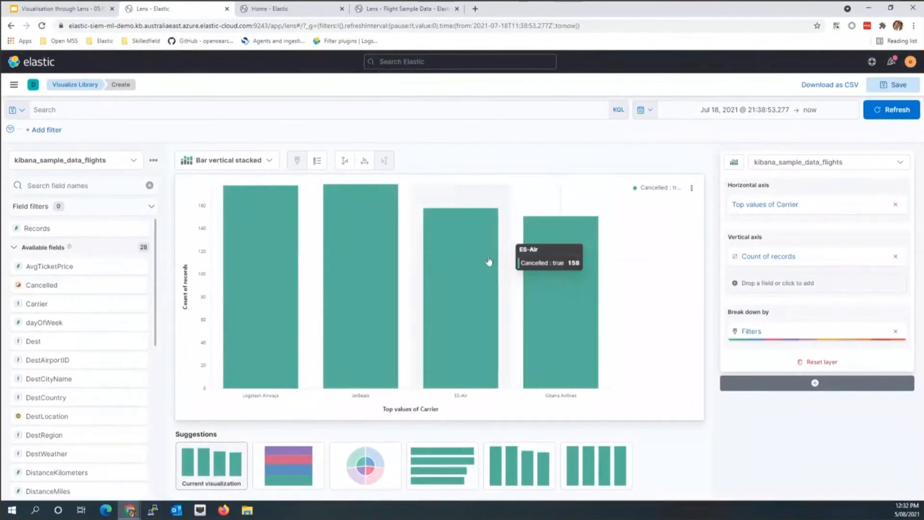
mouse_move(537, 267)
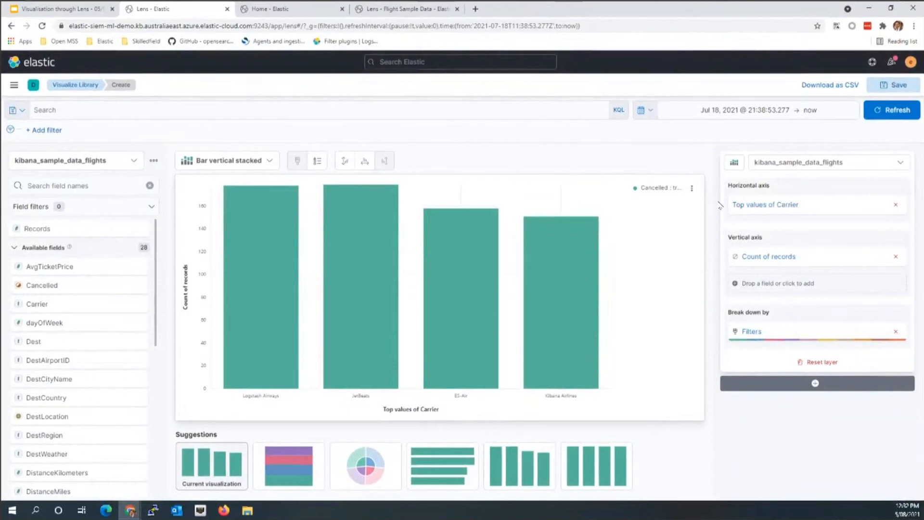
- Add a second layer to the chart and use the Carrier field for its horizontal axis
click(813, 383)
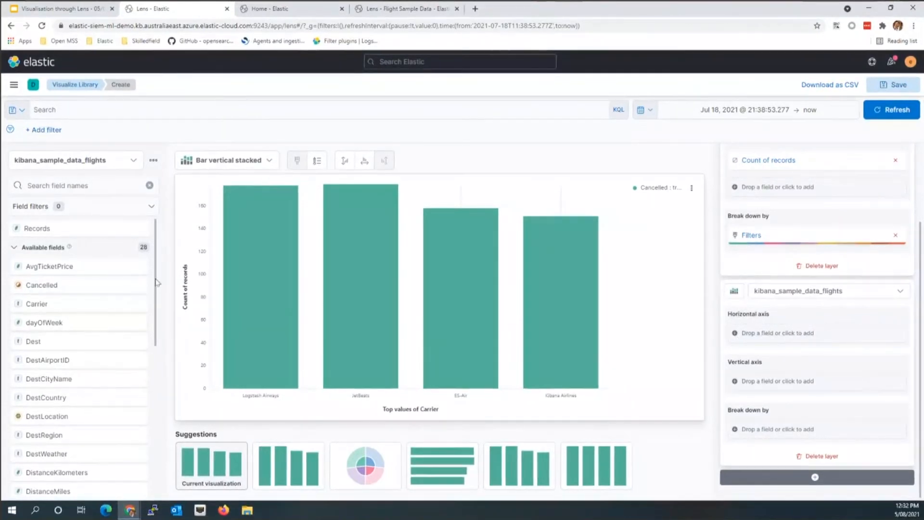
scroll(159, 294, down, 1)
scroll(158, 285, up, 1)
scroll(746, 275, up, 1)
scroll(746, 270, up, 2)
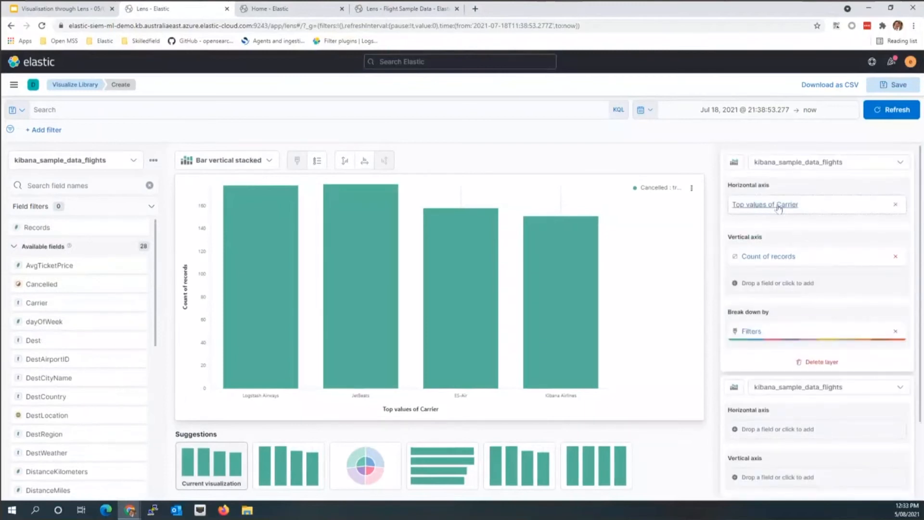
scroll(716, 237, down, 2)
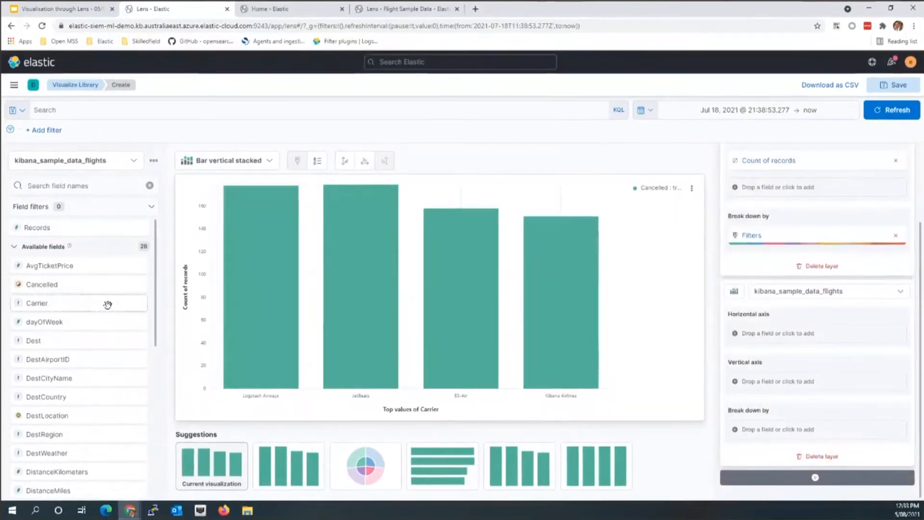
drag(114, 304, 842, 335)
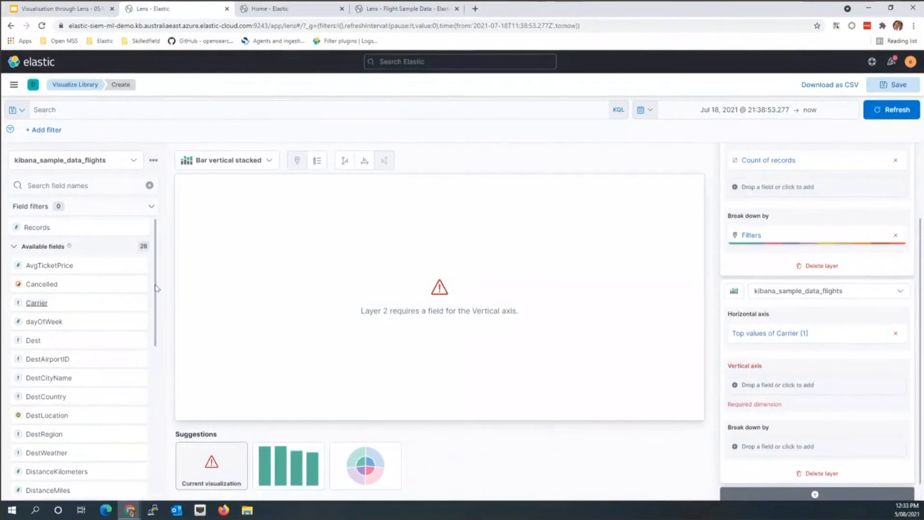
- Add FlightDelay to the second layer's vertical axis and move it to that layer's breakdown
scroll(155, 308, down, 4)
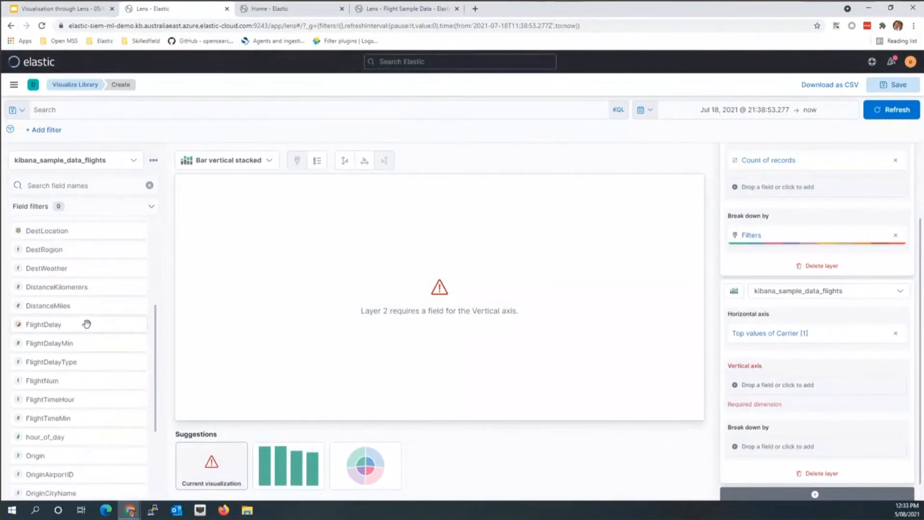
drag(86, 323, 827, 386)
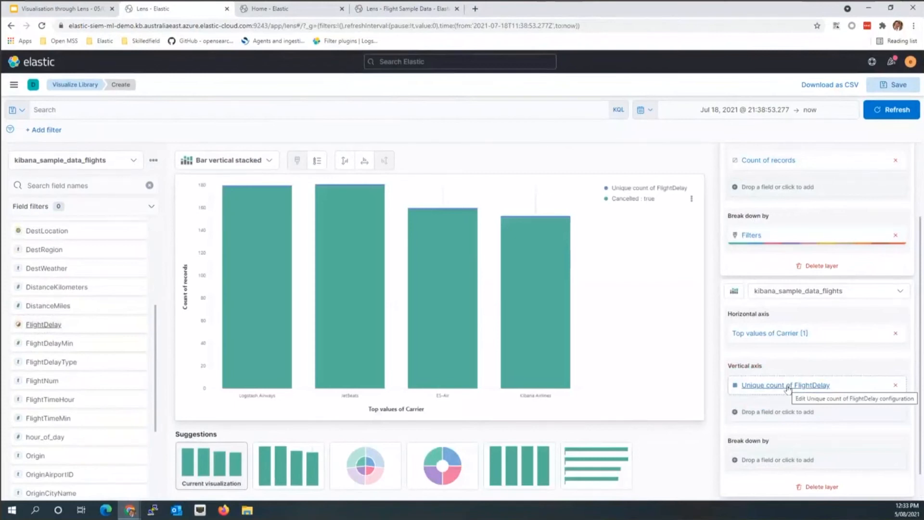
scroll(774, 335, up, 2)
scroll(774, 335, down, 3)
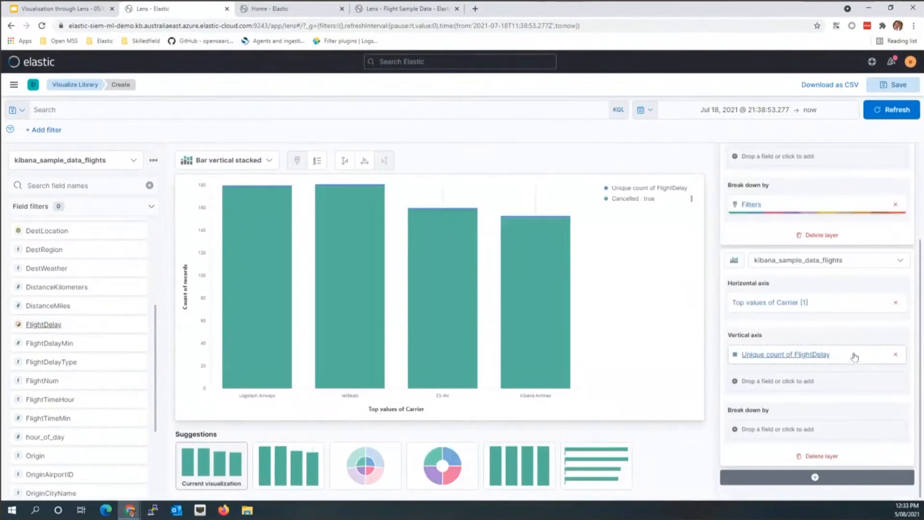
drag(854, 356, 846, 429)
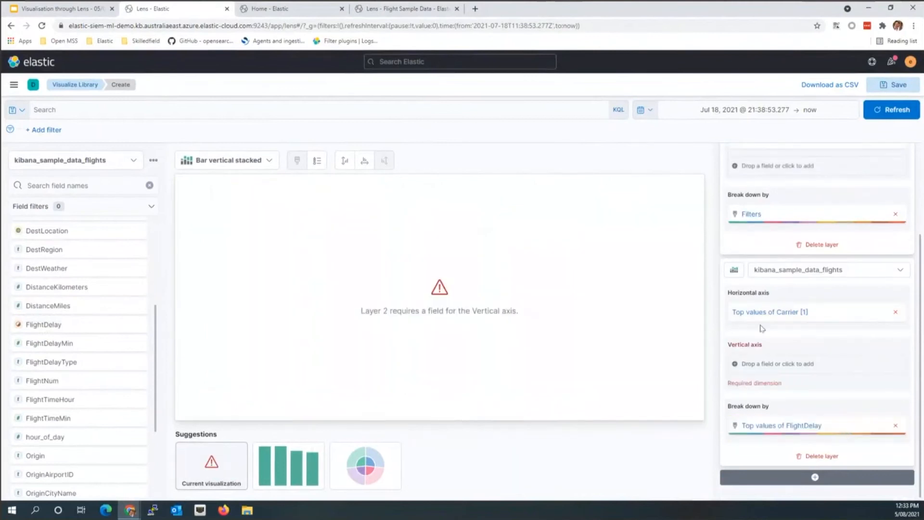
- Use the Records field for the second layer's vertical axis
scroll(763, 329, up, 2)
drag(156, 326, 158, 186)
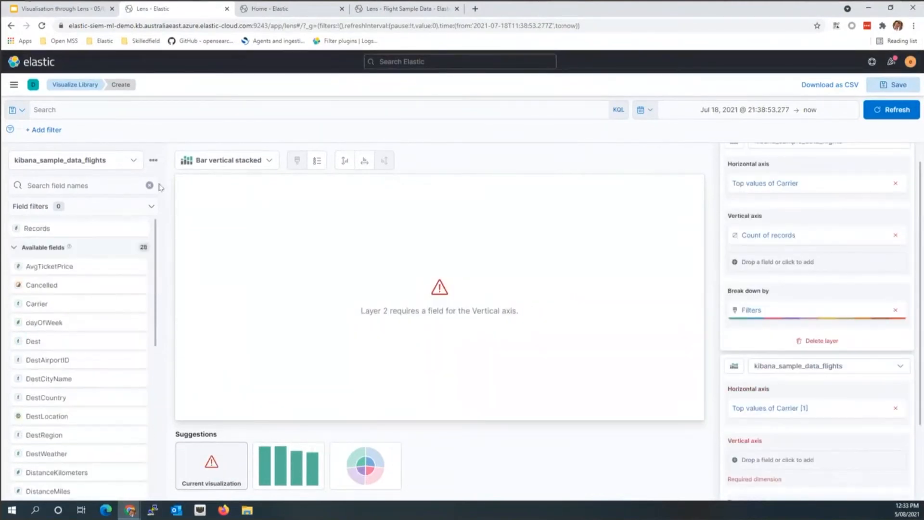
drag(77, 224, 803, 459)
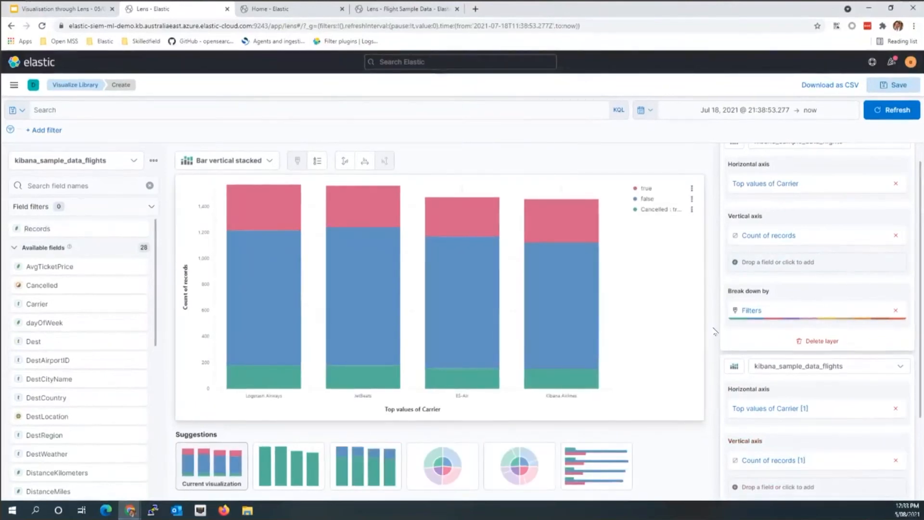
scroll(715, 331, down, 3)
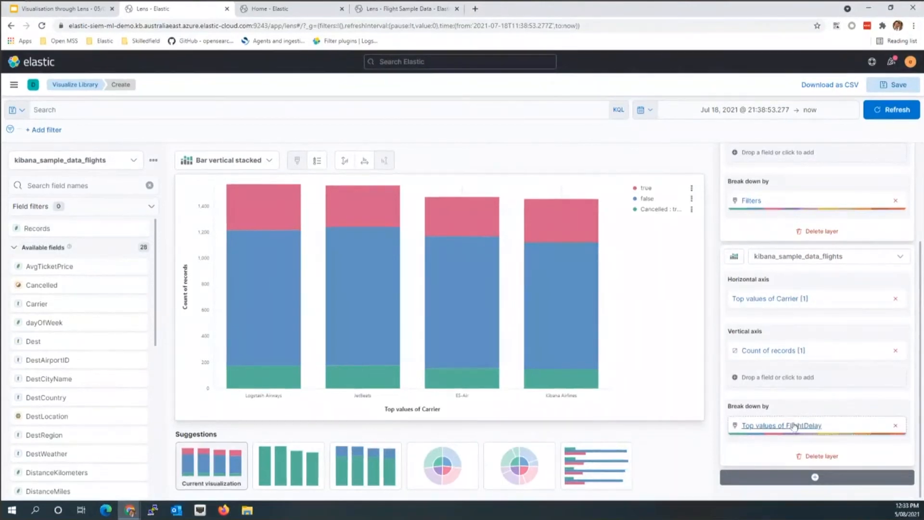
mouse_move(573, 278)
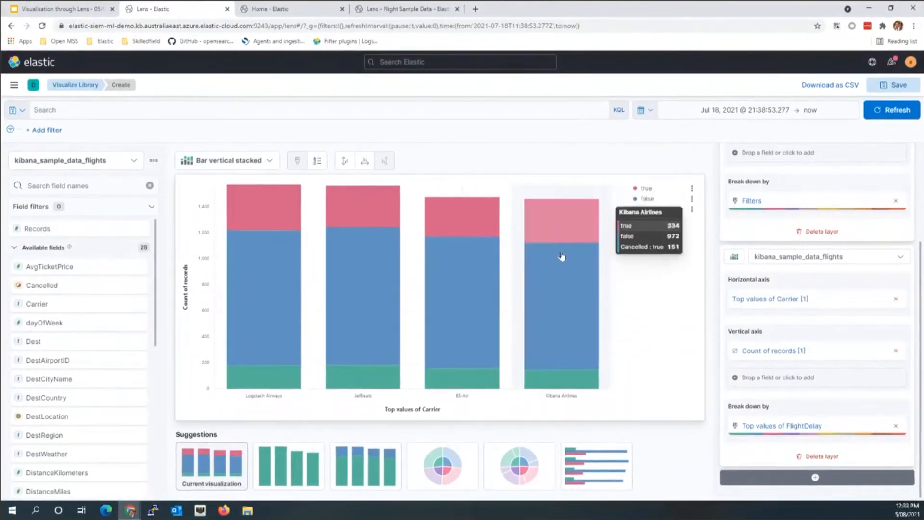
- Change the second layer's FlightDelay breakdown to Filters, using the single filter FlightDelay : true
click(783, 426)
click(730, 204)
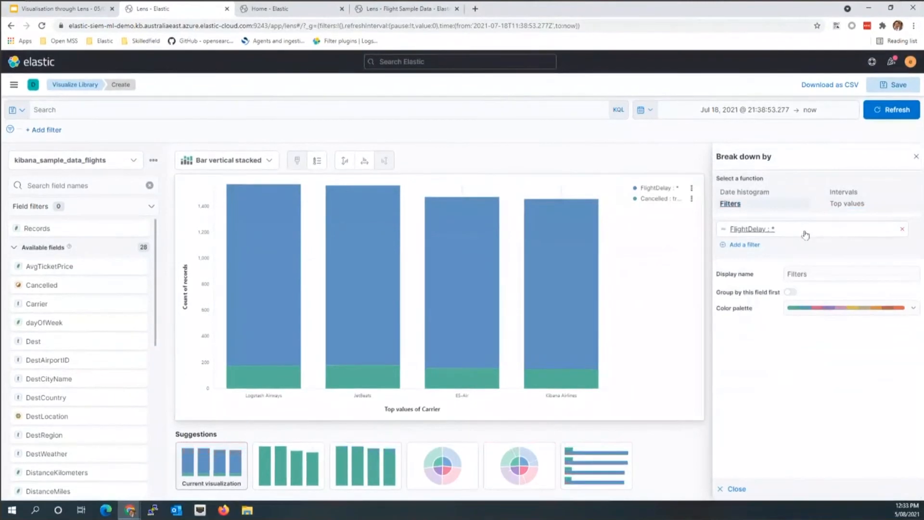
click(799, 230)
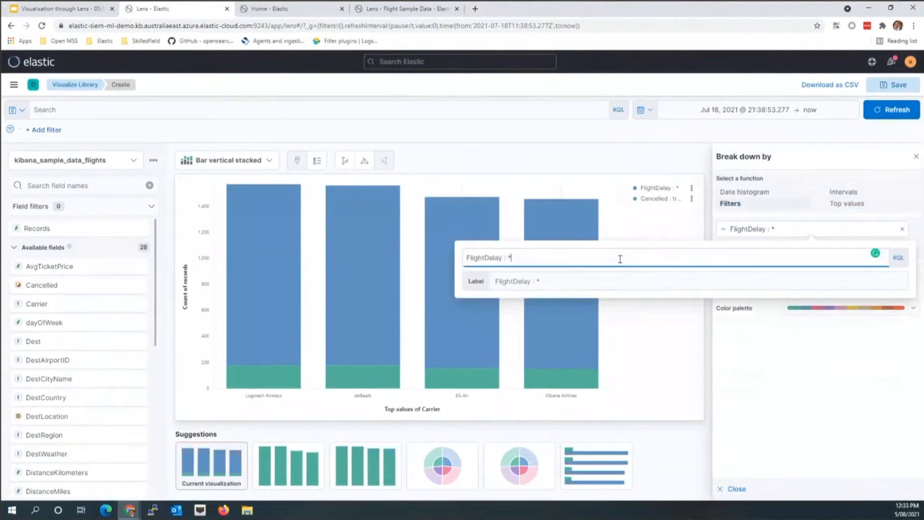
key(BackSpace)
text(true)
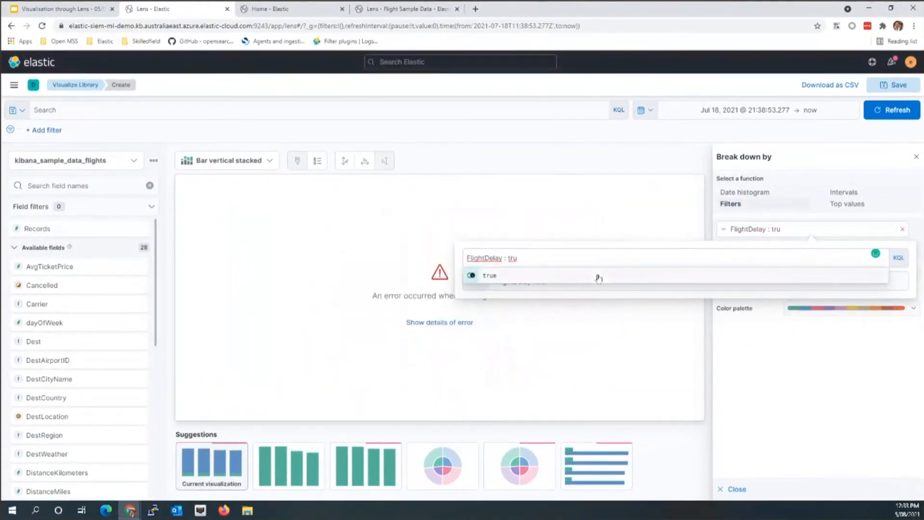
click(597, 276)
click(710, 213)
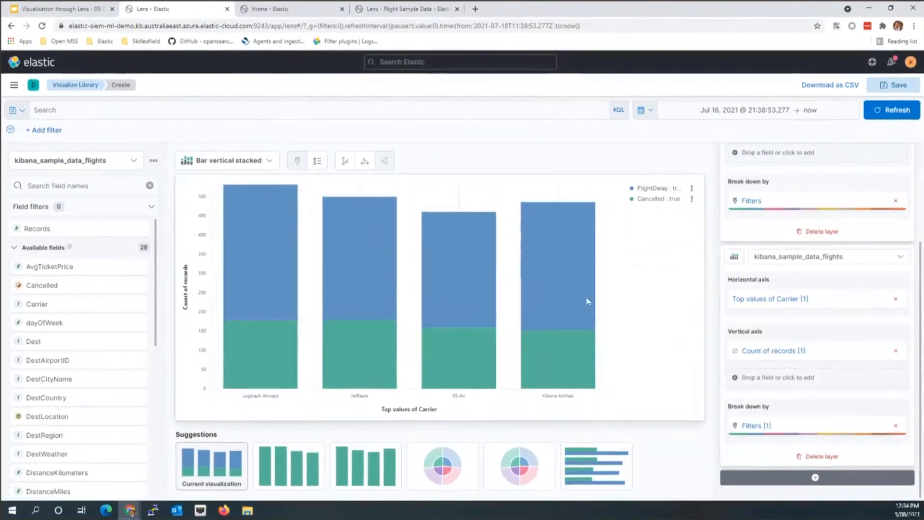
- Change the chart type of the second layer, showing delayed flights, to a line
click(735, 258)
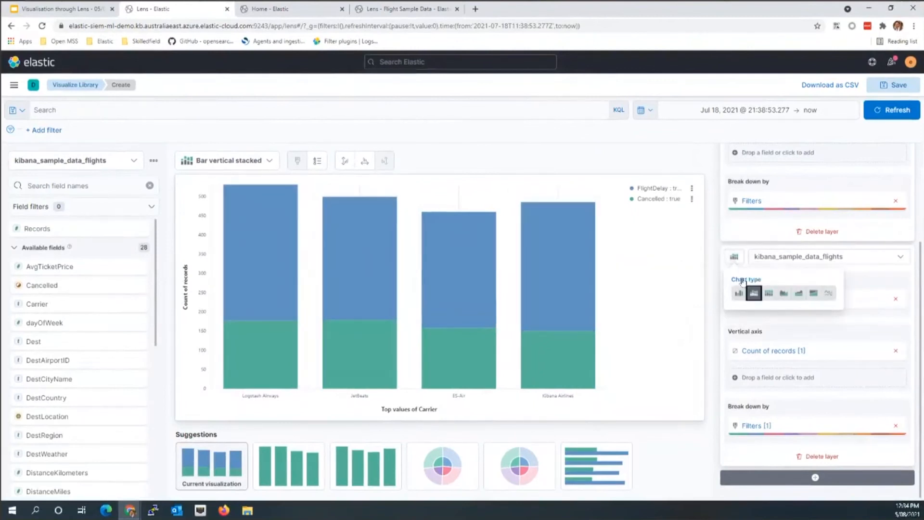
click(829, 293)
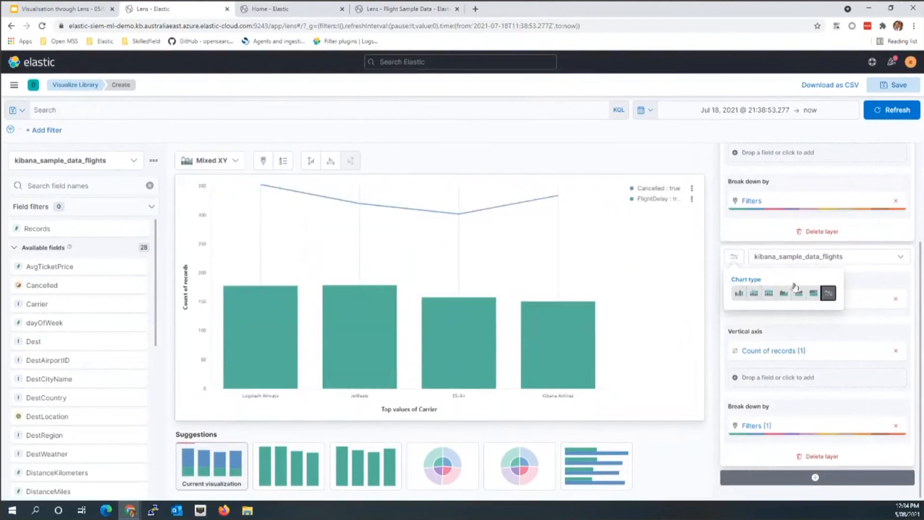
click(716, 263)
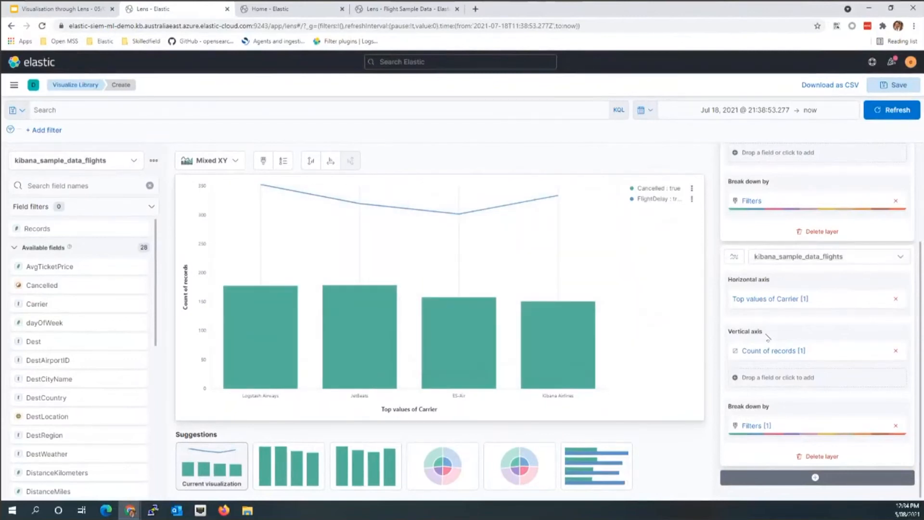
- Set the color palette of the second layer's FlightDelay breakdown to Negative
click(764, 428)
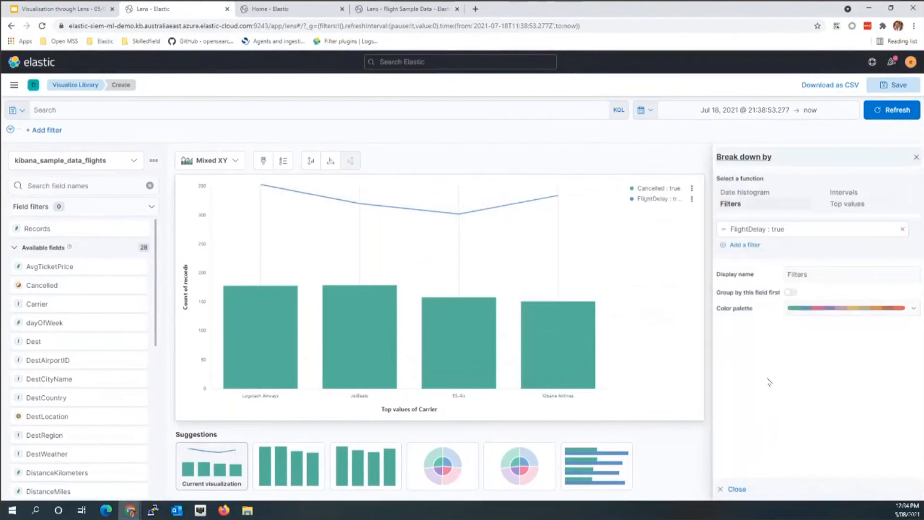
click(861, 312)
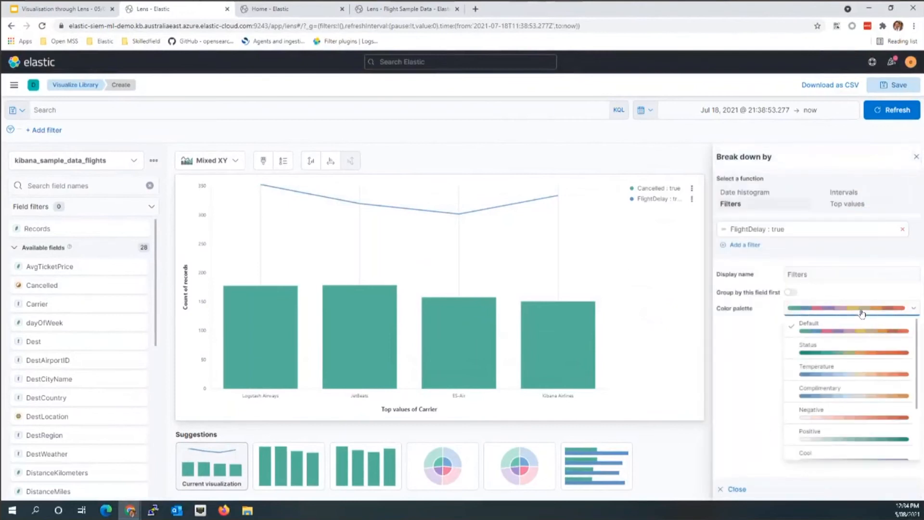
click(862, 418)
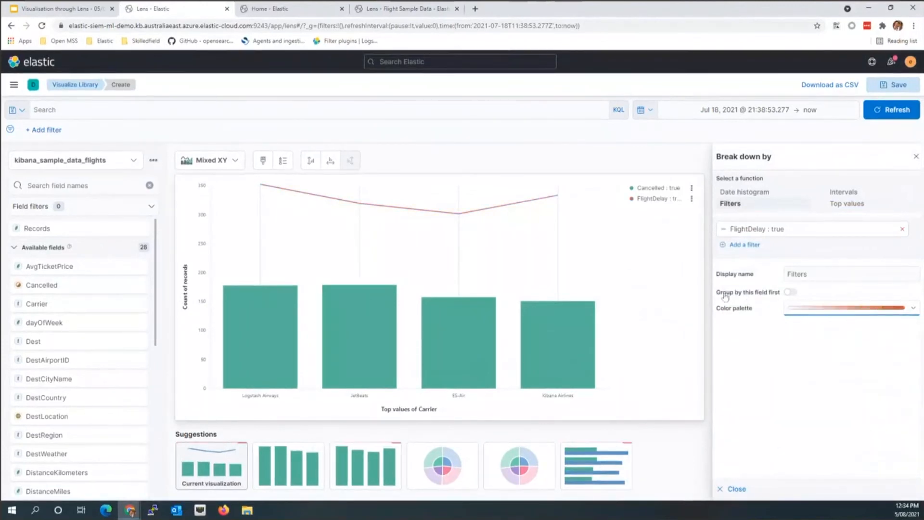
click(916, 156)
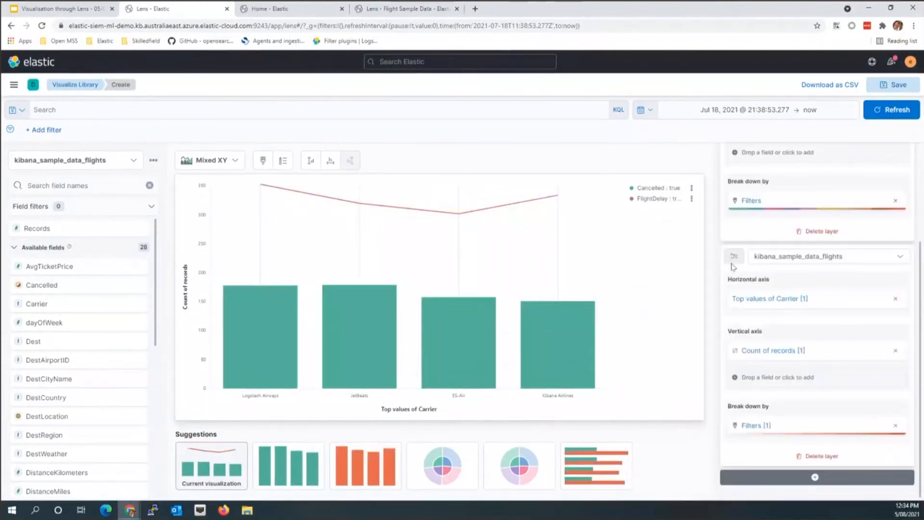
- Set the color palette of the first layer's Cancelled breakdown to Warm
scroll(732, 268, up, 3)
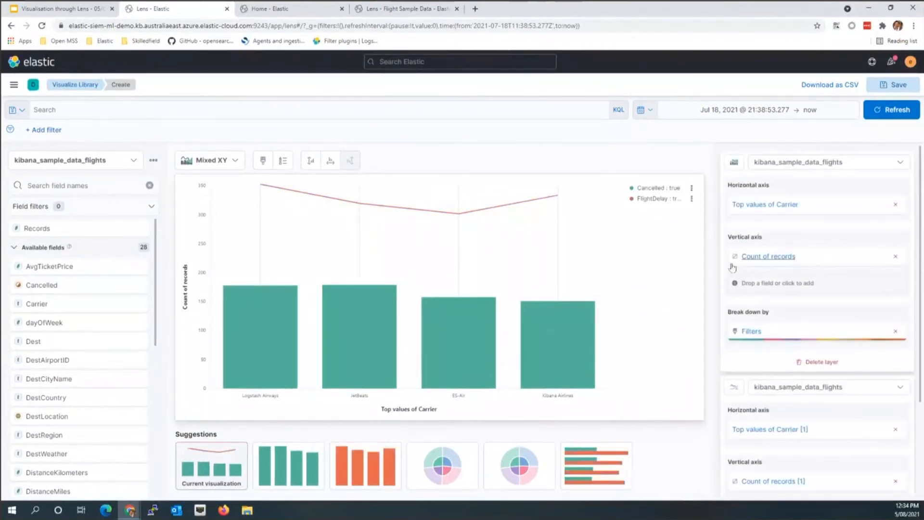
click(762, 332)
click(852, 308)
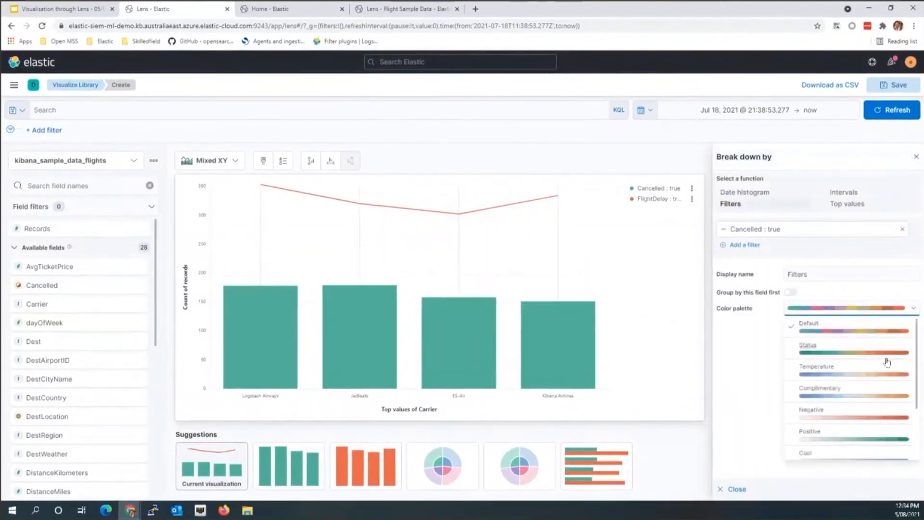
scroll(844, 430, down, 2)
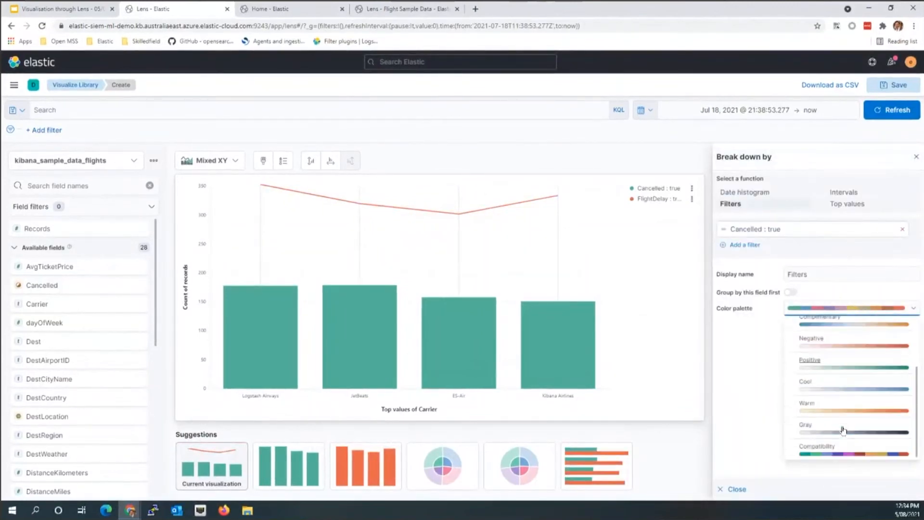
click(843, 408)
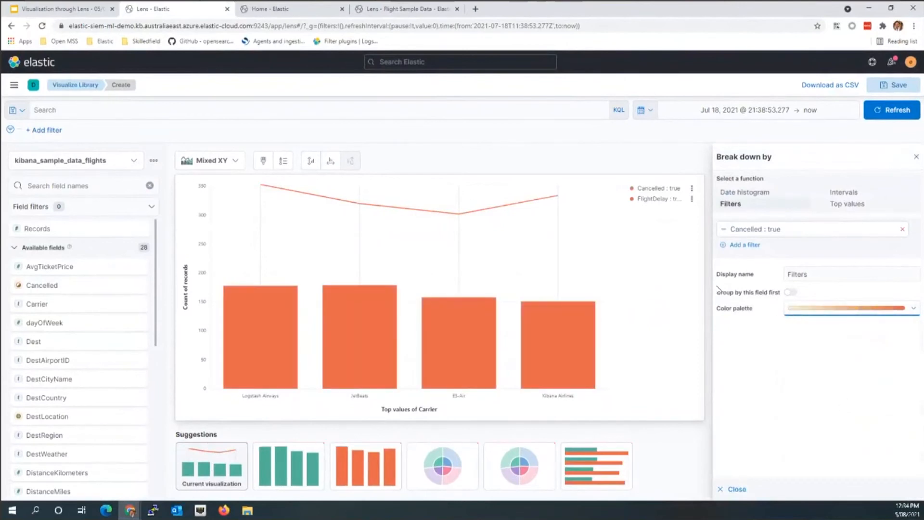
click(917, 157)
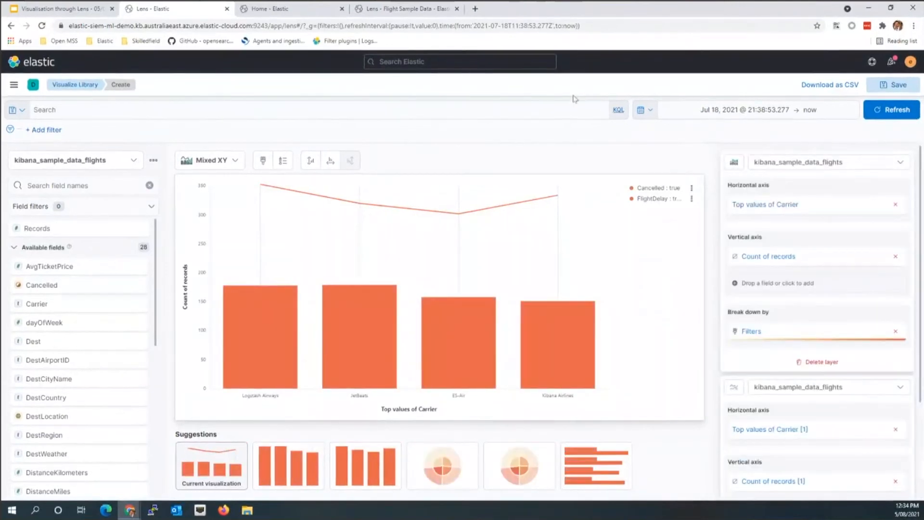
- Save the visualization to the library as "Lens - Webinar Demo Vis1" without adding it to a dashboard
click(892, 86)
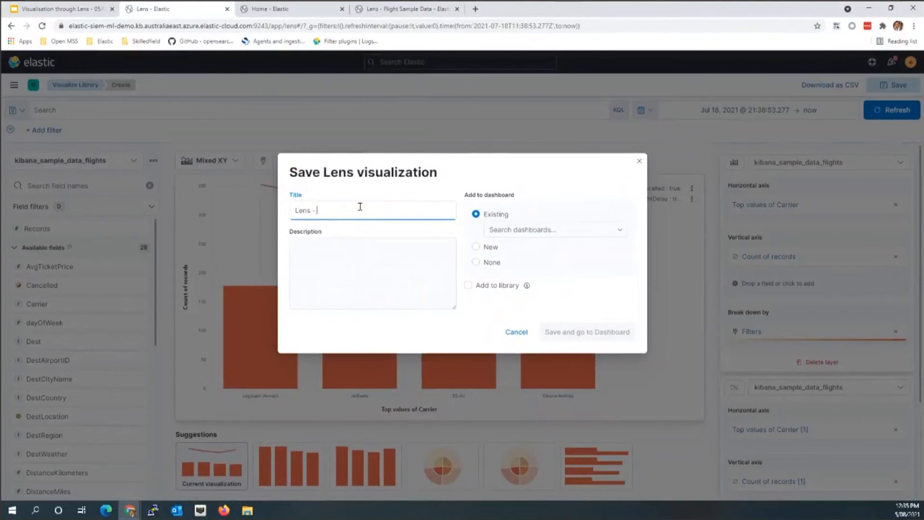
text(Lens - Webinar Demo Vis1)
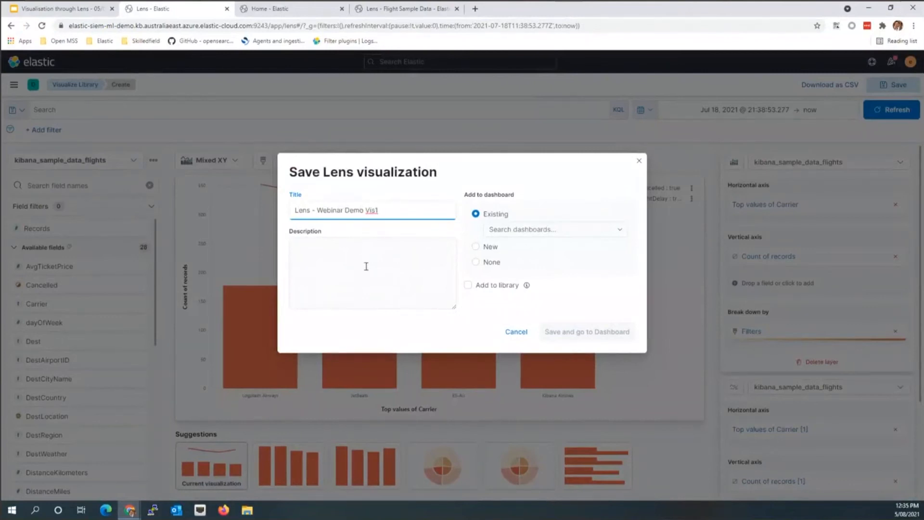
click(360, 250)
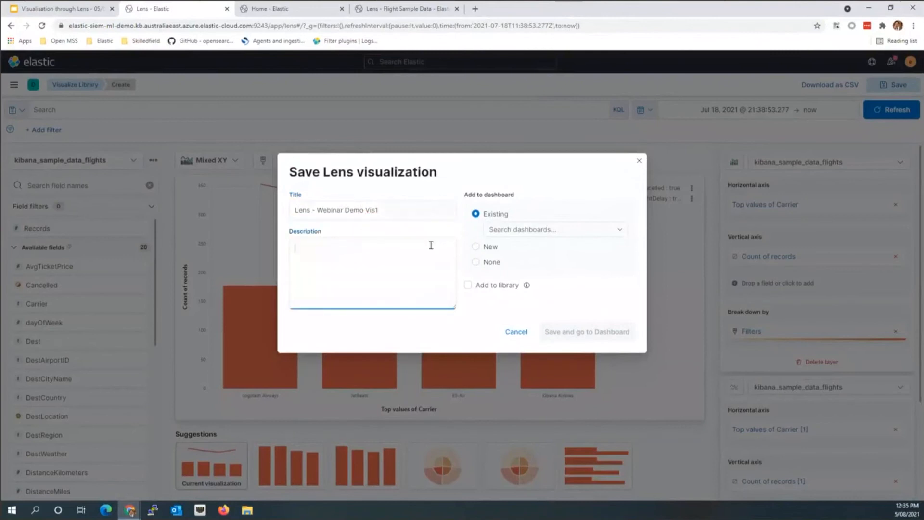
click(477, 263)
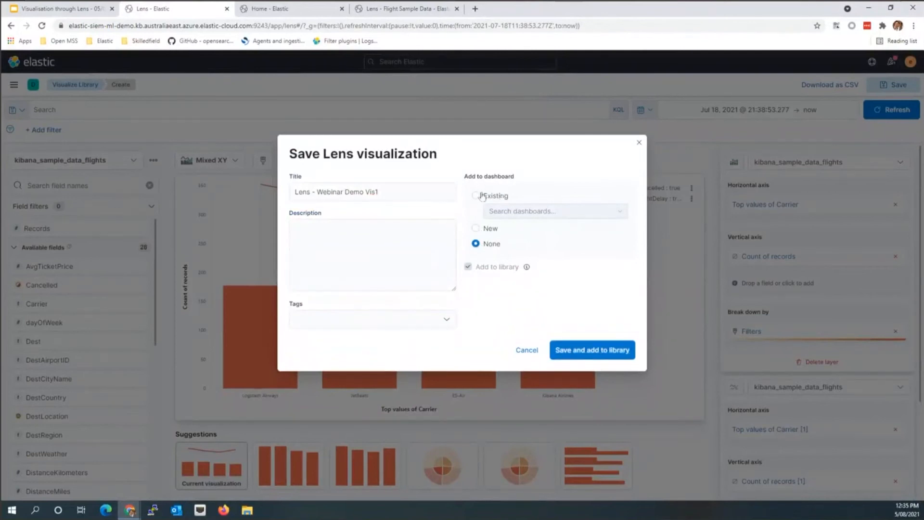
click(591, 350)
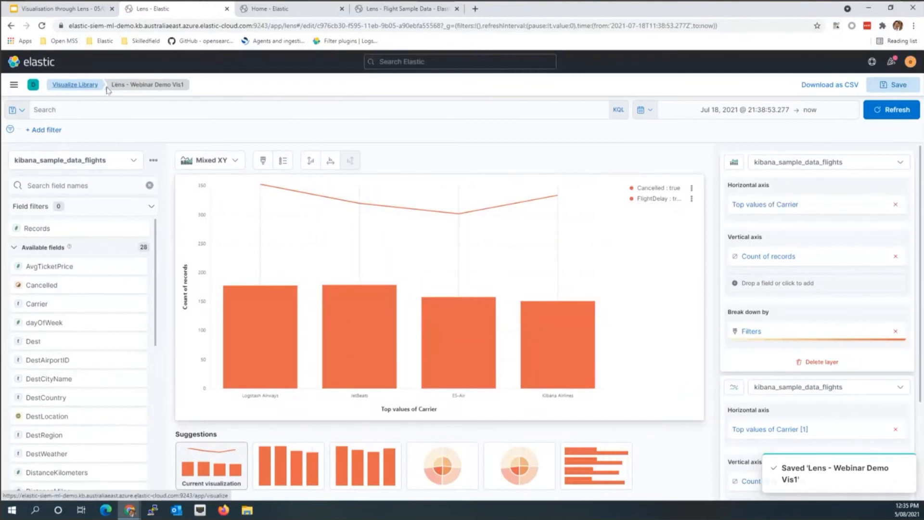
- Create a new Lens visualization from the Visualize Library and chart the AvgTicketPrice field in it
click(76, 85)
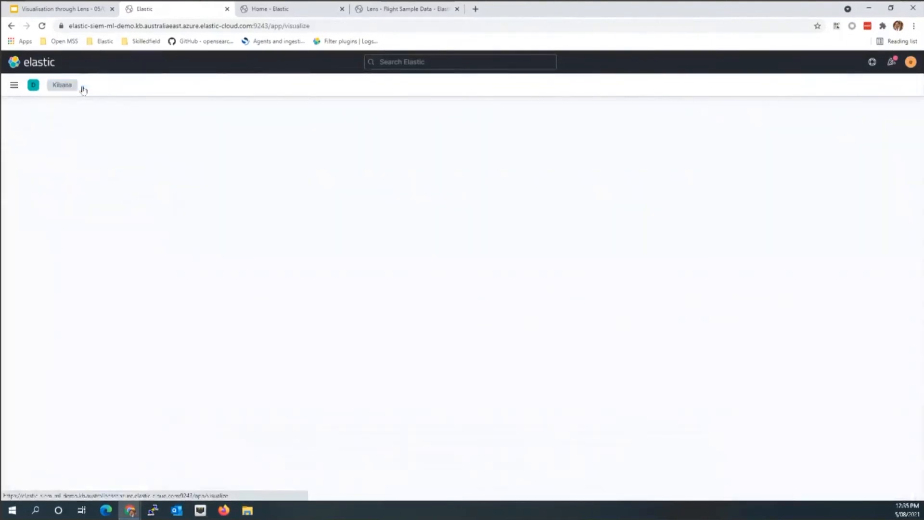
click(719, 145)
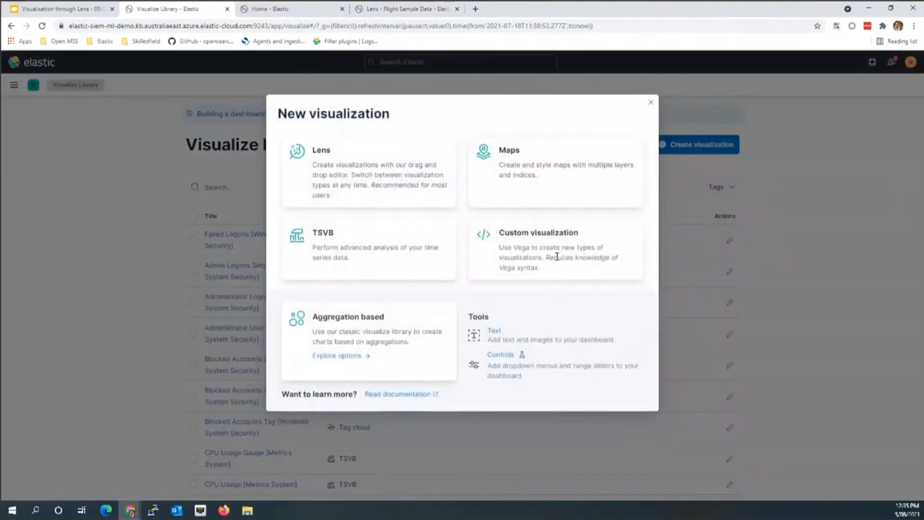
click(305, 173)
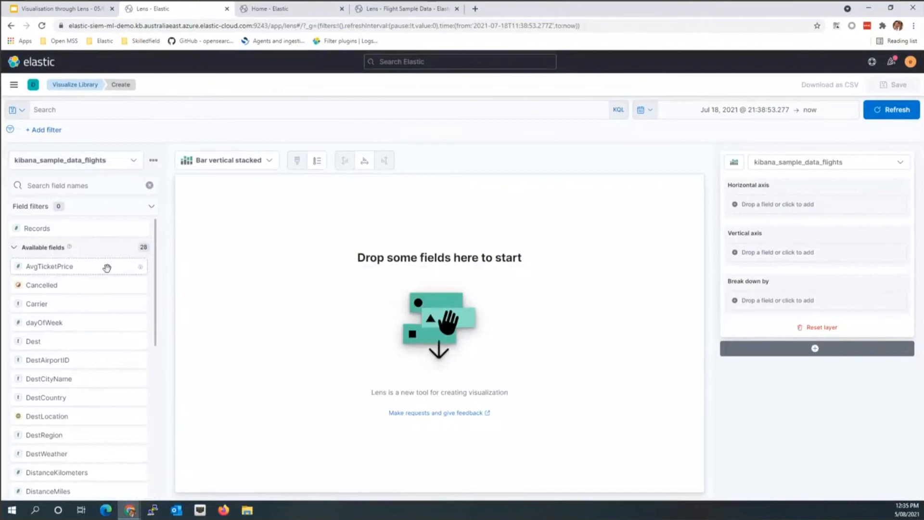
drag(107, 268, 443, 302)
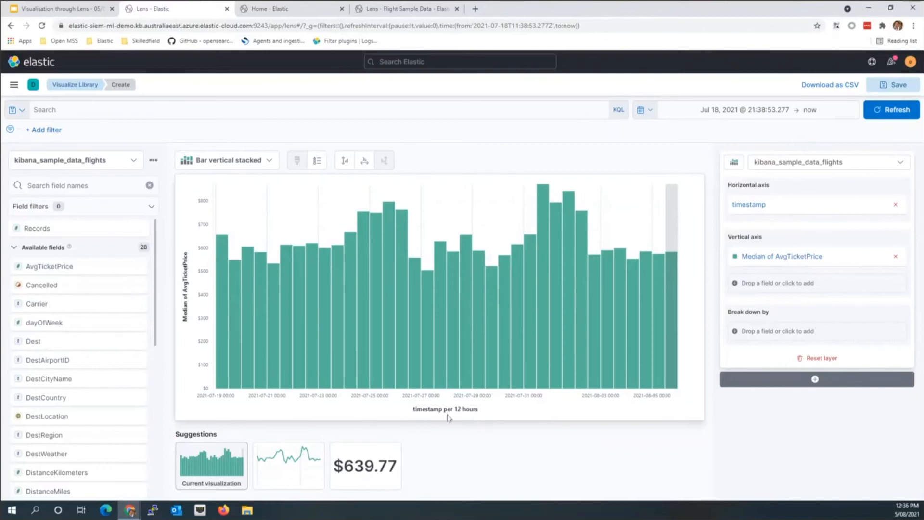
- Customize the horizontal axis timestamp's time interval, setting the minimum interval to 1 day
click(750, 206)
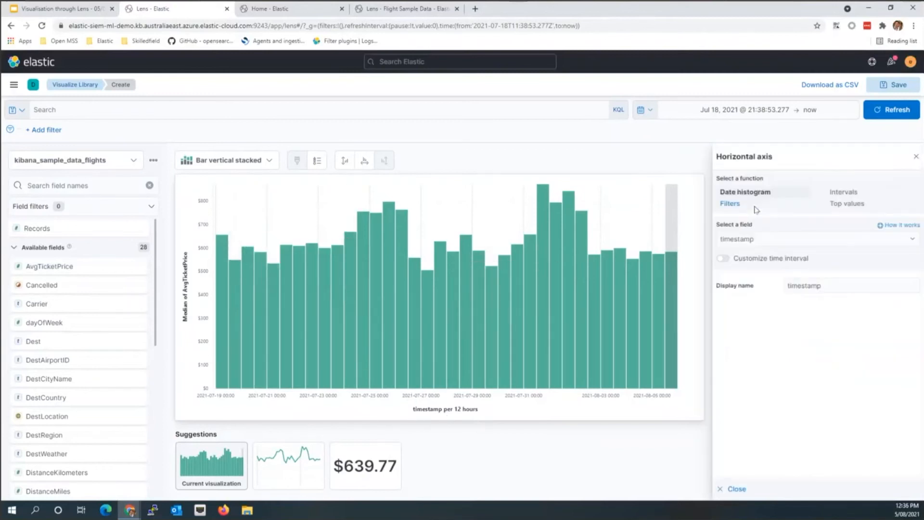
click(727, 260)
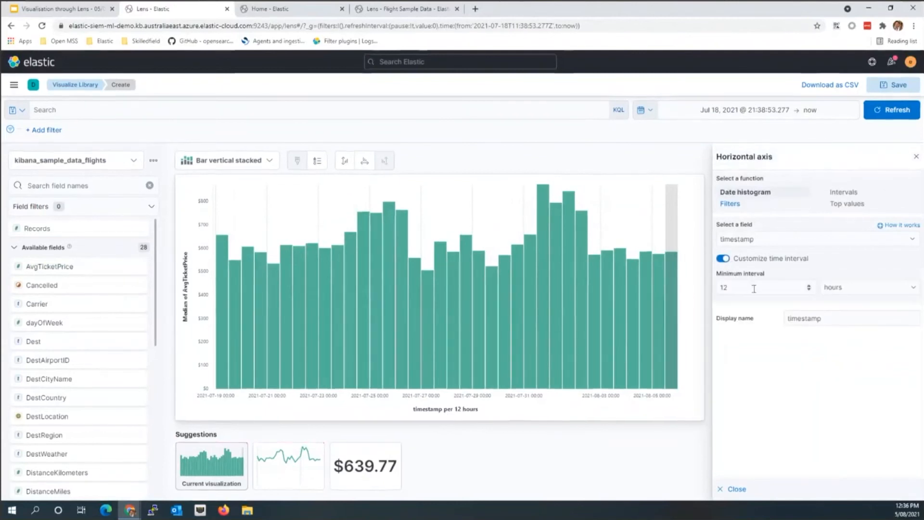
click(753, 289)
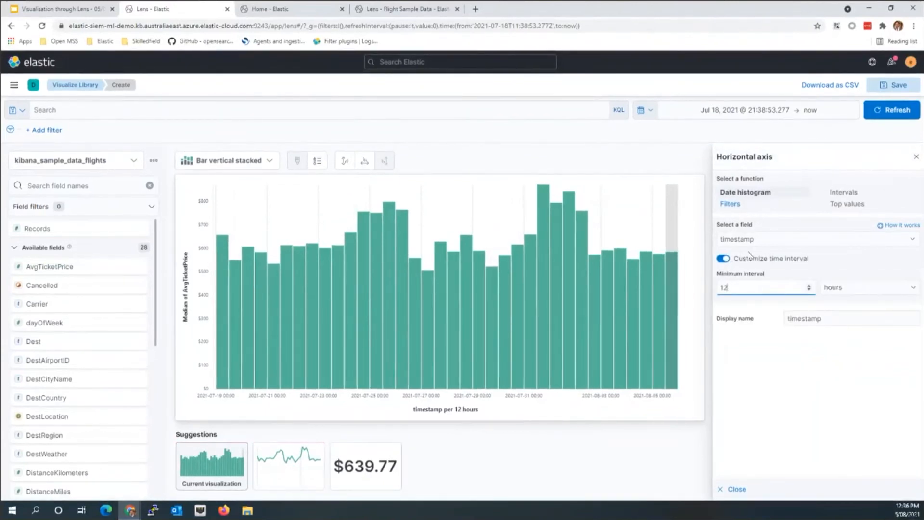
click(850, 291)
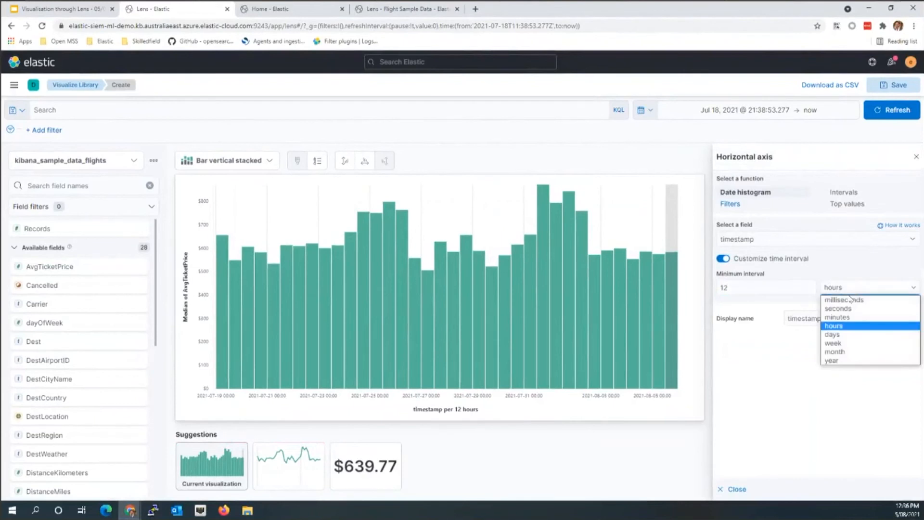
click(850, 335)
click(752, 285)
key(BackSpace)
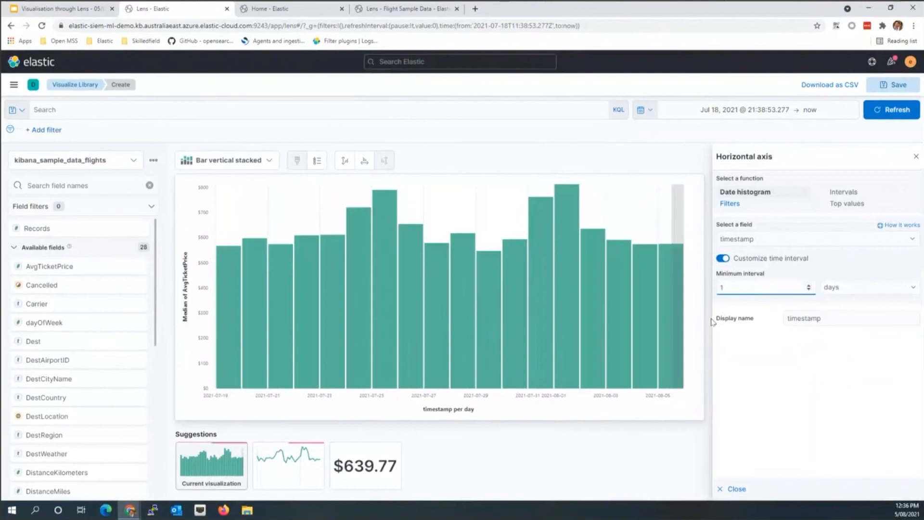
click(916, 158)
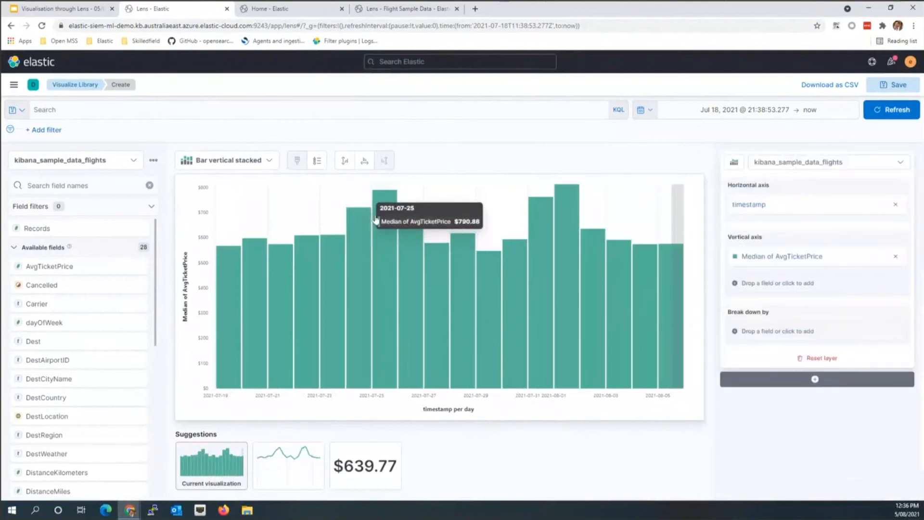
- Try the Maximum function for AvgTicketPrice on the vertical axis, and settle on Average
click(767, 260)
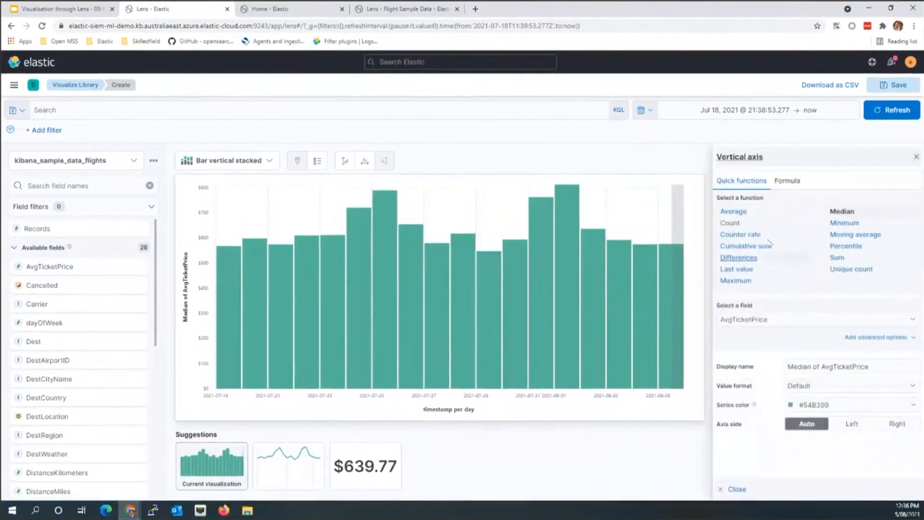
click(737, 281)
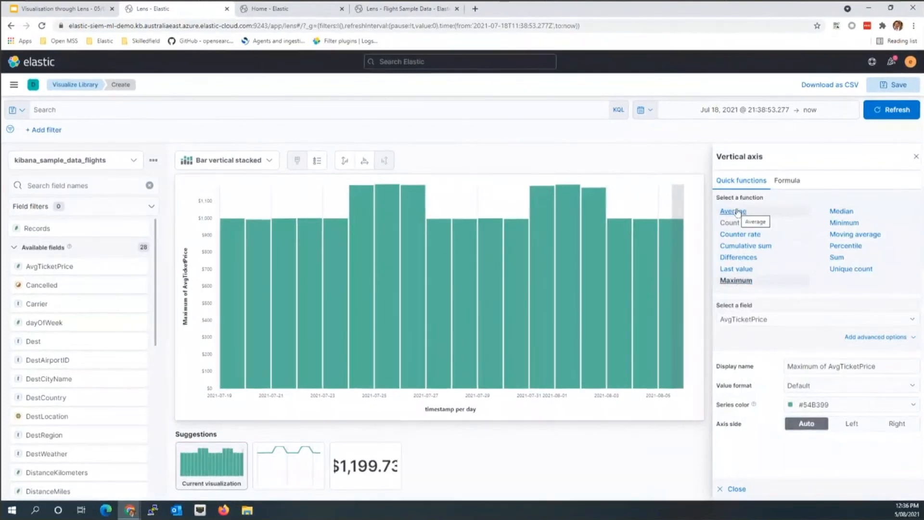
click(737, 212)
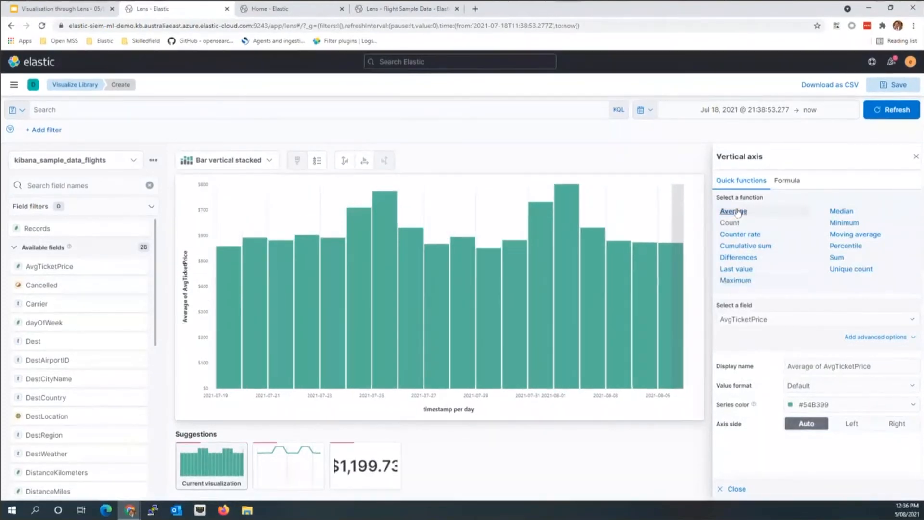
click(916, 158)
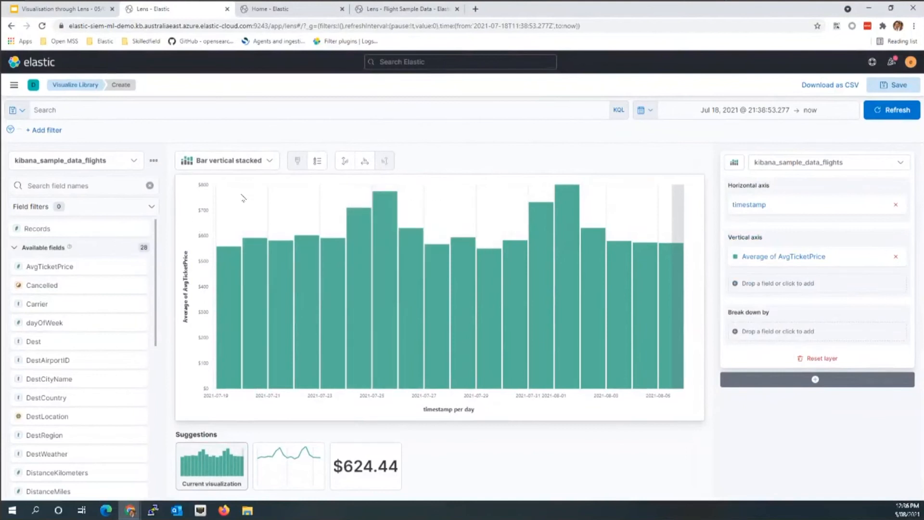
- Save the ticket price chart to the library as "Lens - Demo Webinar vis2" without adding it to a dashboard
click(890, 85)
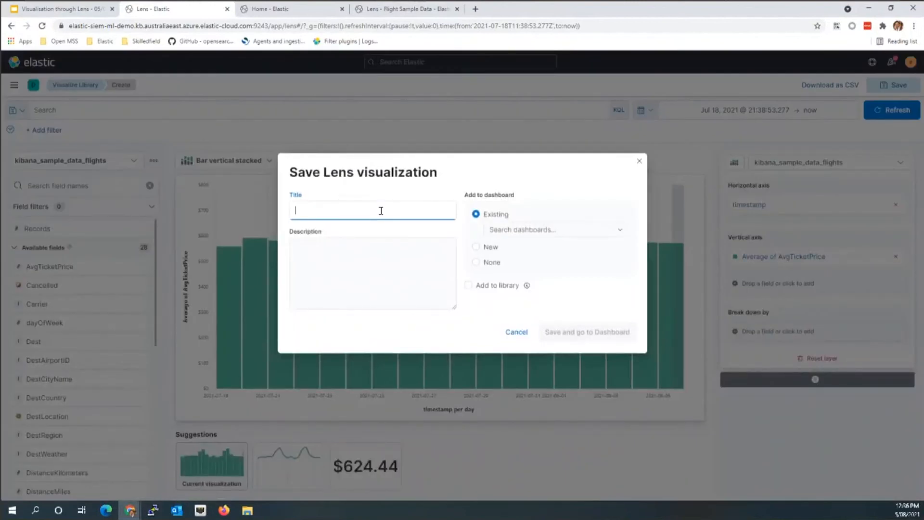
text(Lens )
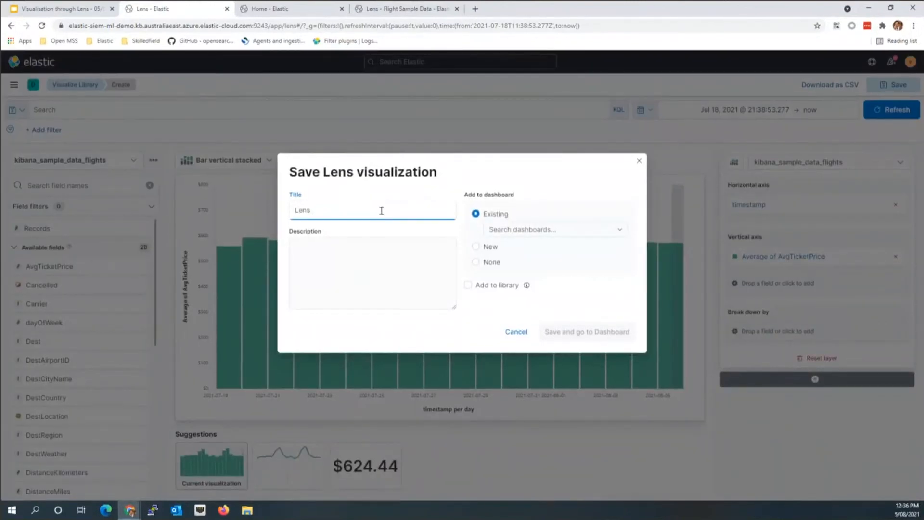
text(- Demo Webinar vis2)
click(477, 263)
click(615, 353)
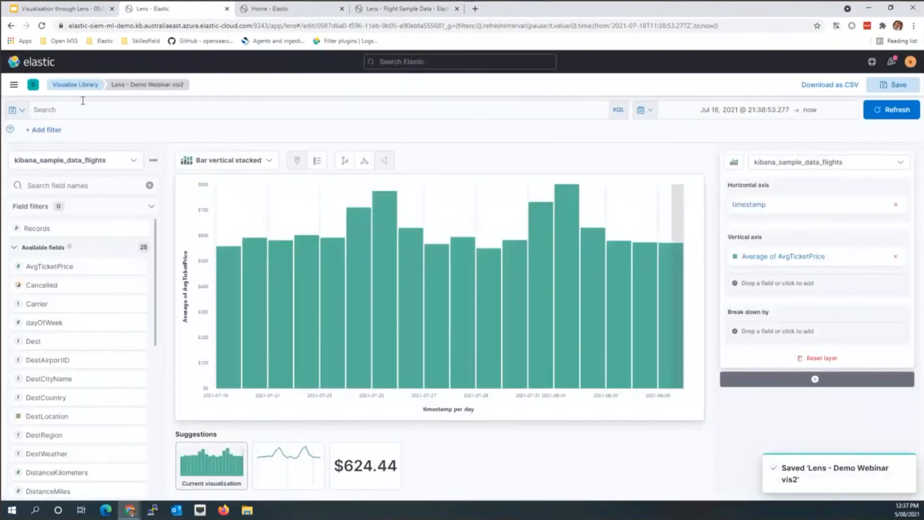
- Create another Lens visualization from the Visualize Library and chart the DistanceKilometers field in it
click(75, 85)
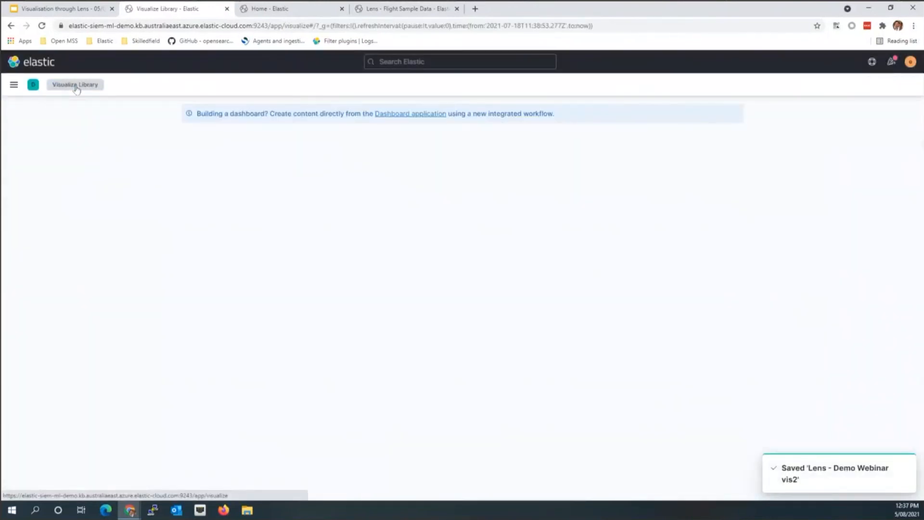
click(678, 151)
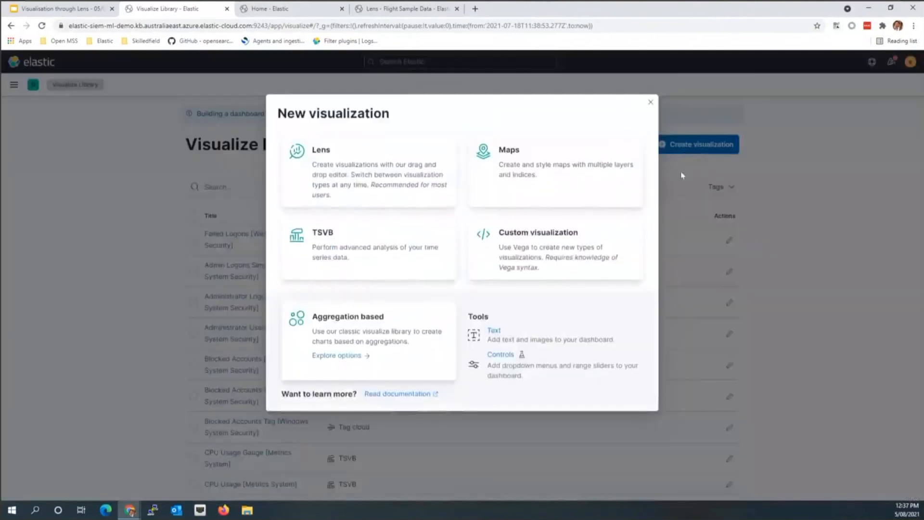
click(406, 166)
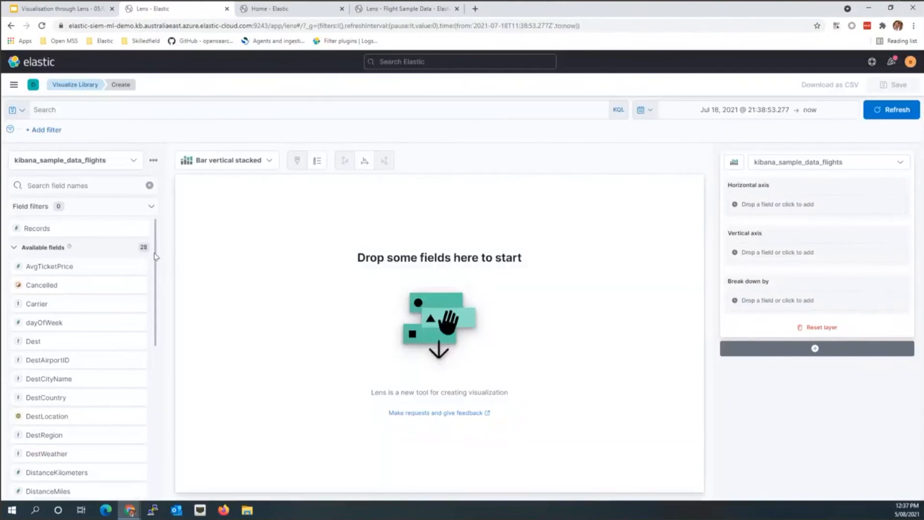
drag(156, 256, 156, 297)
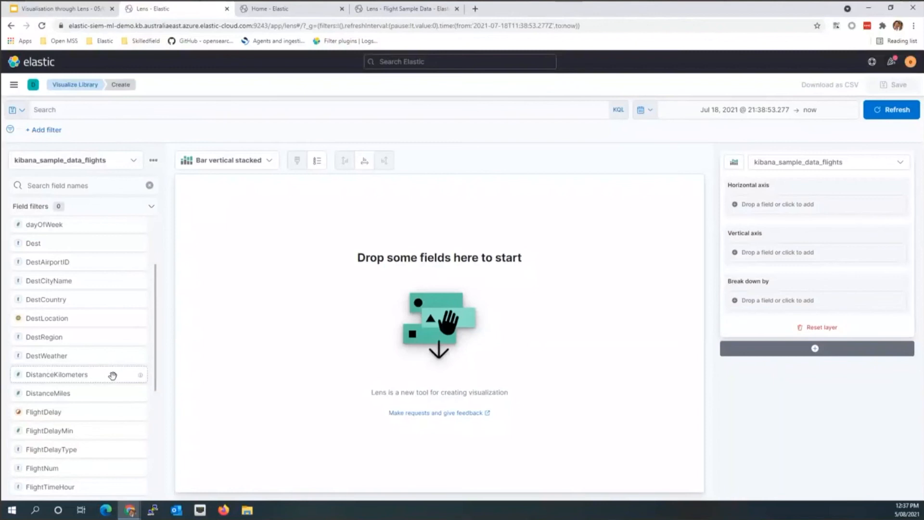
drag(113, 375, 483, 284)
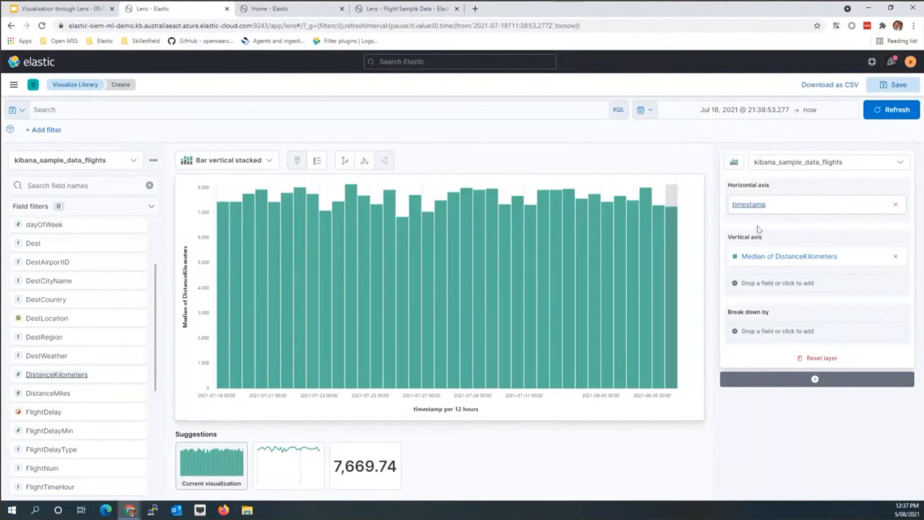
- Remove timestamp from the horizontal axis and set the vertical axis function for DistanceKilometers to Maximum
click(896, 207)
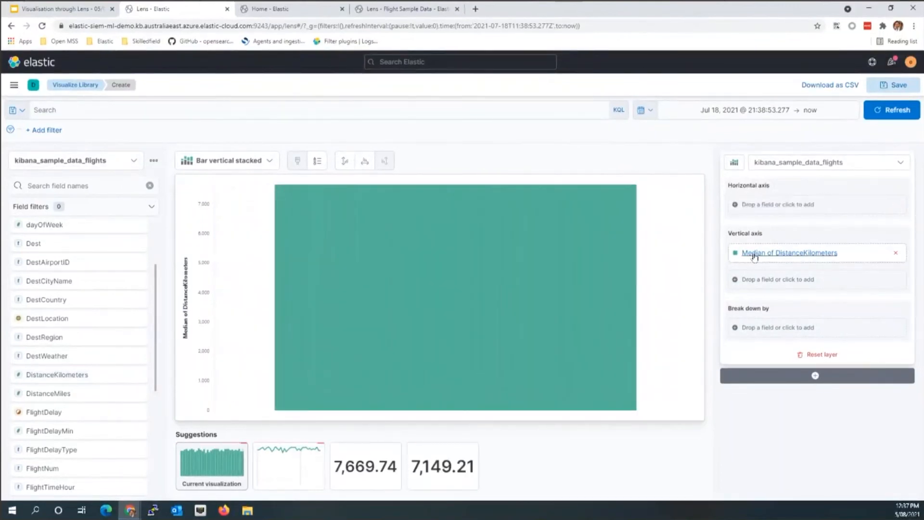
click(807, 255)
click(736, 280)
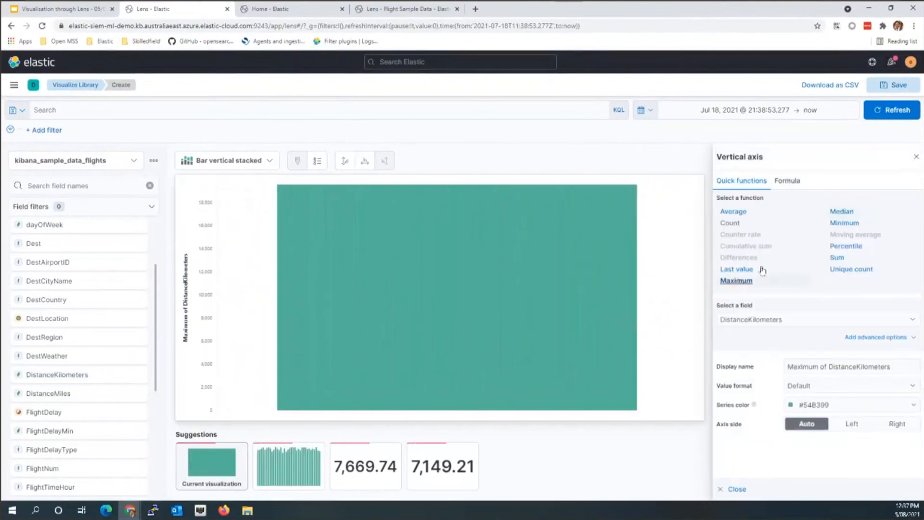
click(917, 158)
drag(156, 304, 159, 354)
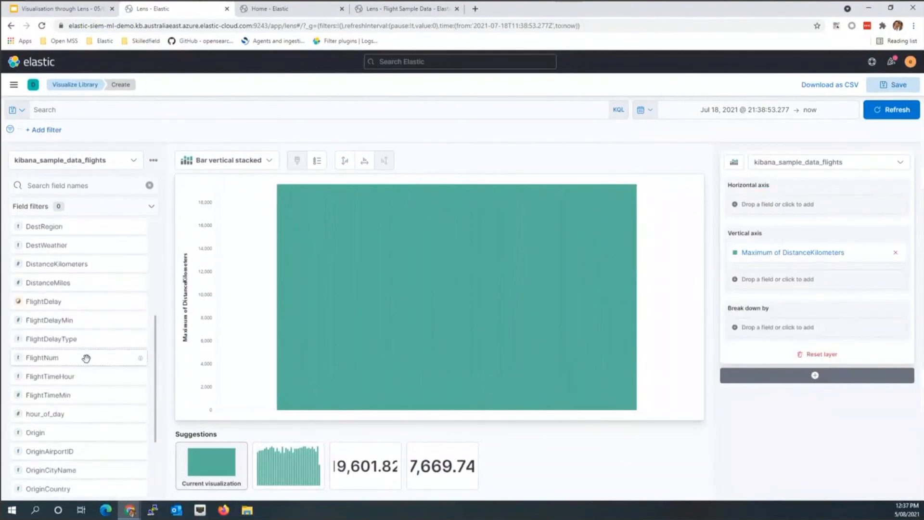
- Add FlightNum to the maximum distance chart as the horizontal axis and change the chart type to Table
drag(86, 358, 455, 297)
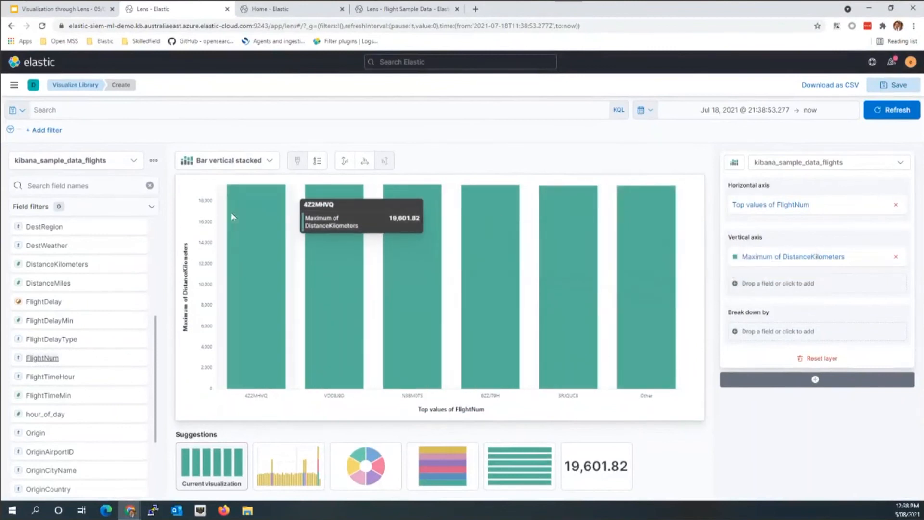
click(246, 162)
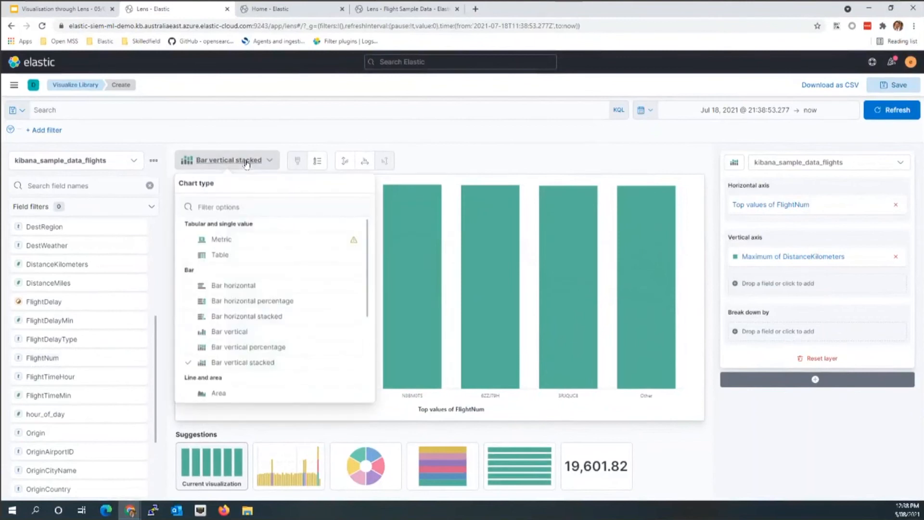
click(249, 259)
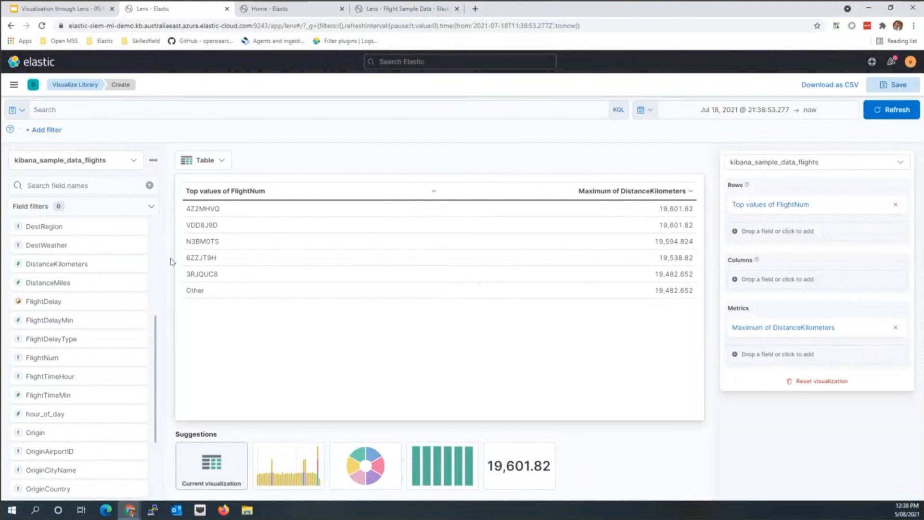
- Add OriginCityName and DestCityName as further row fields in the flight distance table
scroll(153, 357, down, 2)
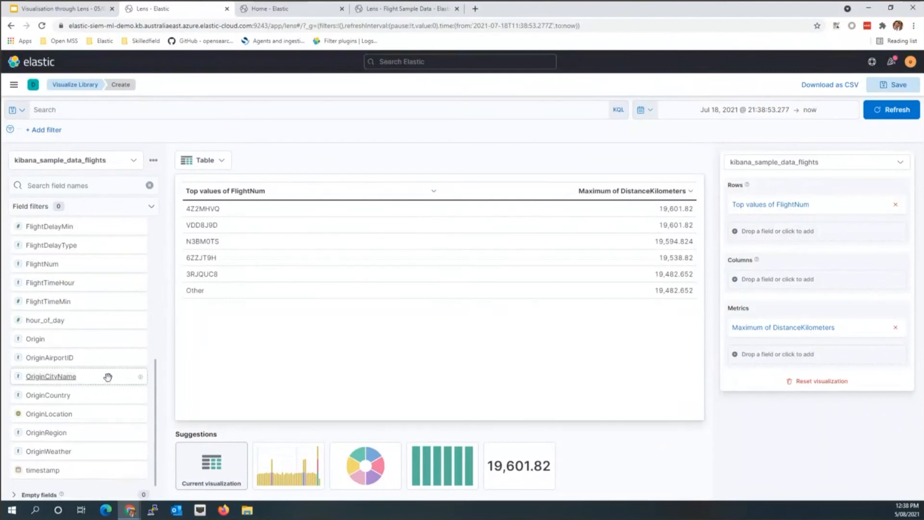
drag(107, 376, 454, 289)
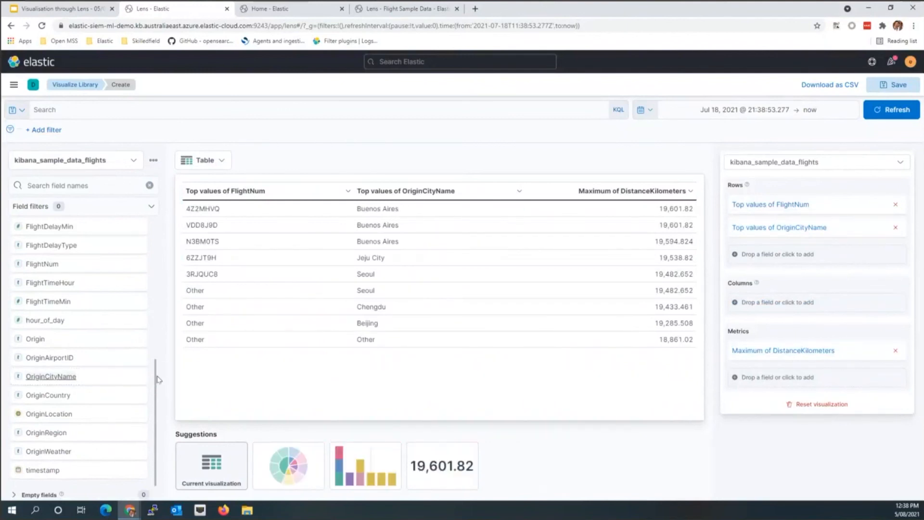
scroll(155, 380, up, 6)
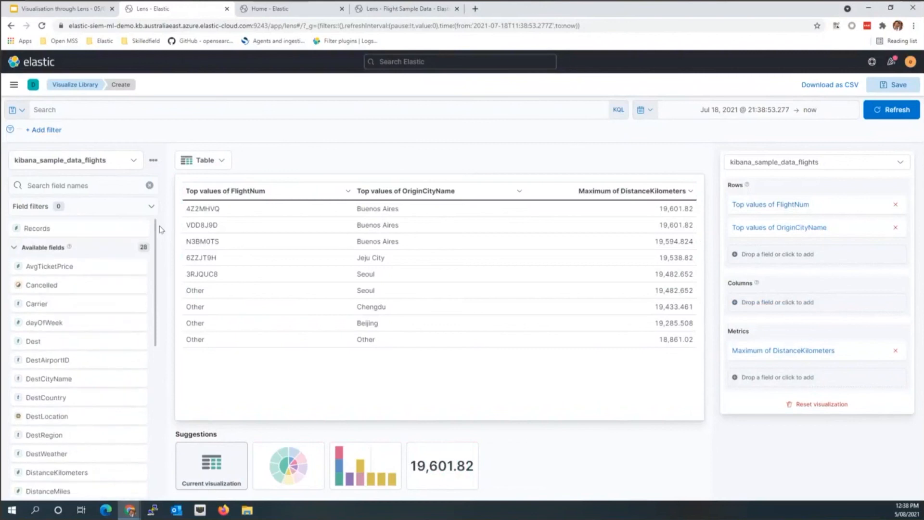
drag(100, 381, 575, 252)
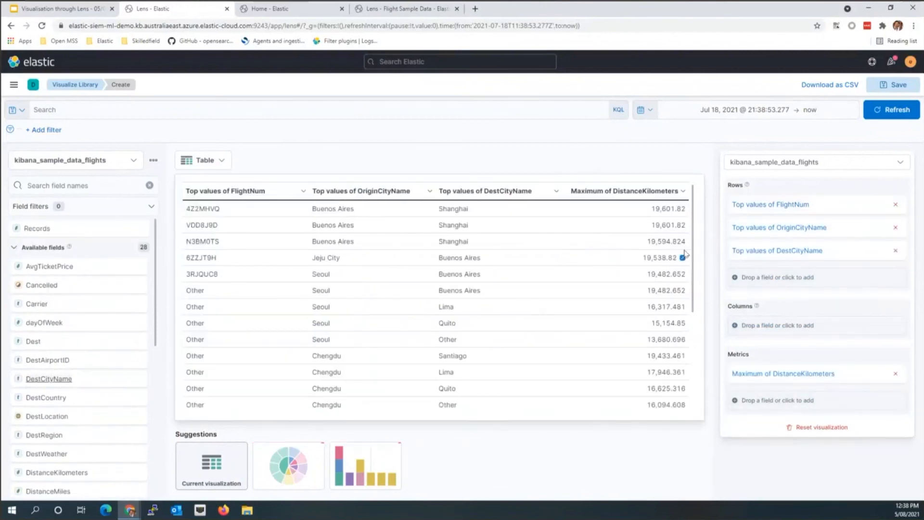
mouse_move(695, 251)
mouse_down()
mouse_move(694, 387)
mouse_move(691, 241)
mouse_up()
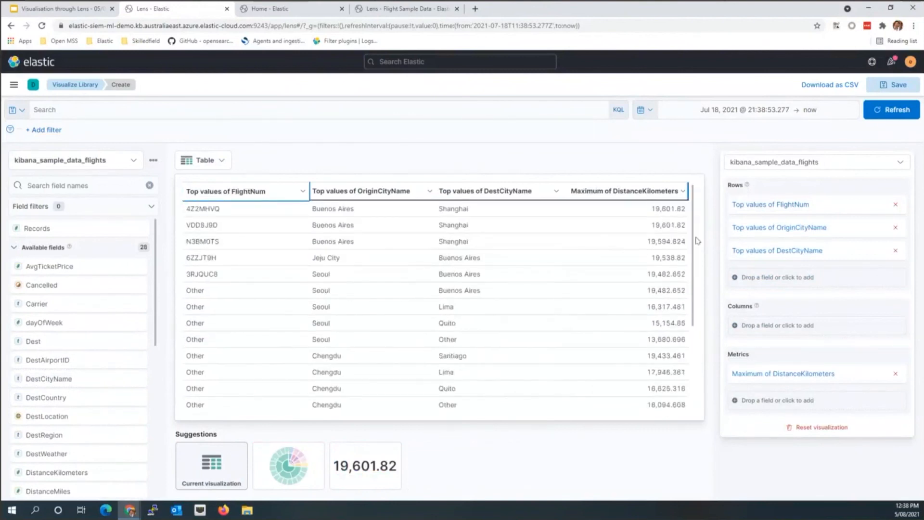
- Turn off grouping of other values as "Other" for the FlightNum rows
click(766, 206)
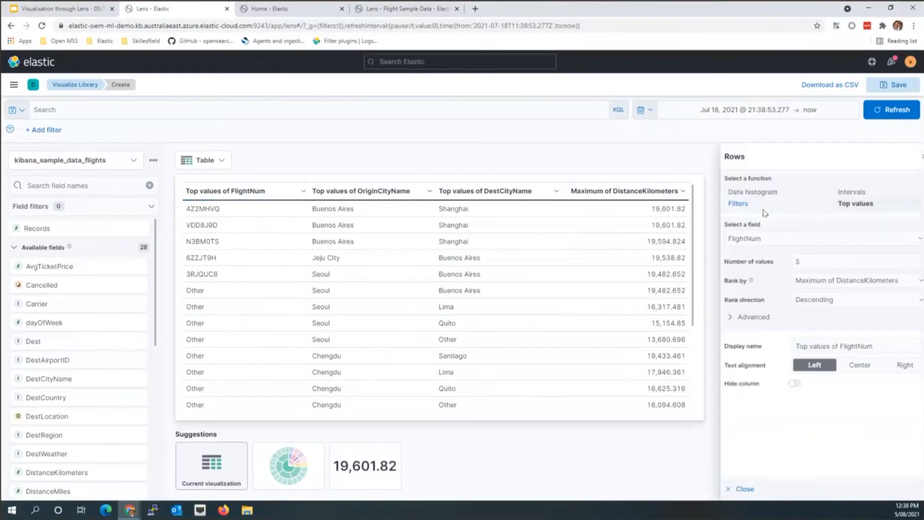
click(917, 158)
scroll(596, 269, down, 2)
scroll(632, 232, up, 2)
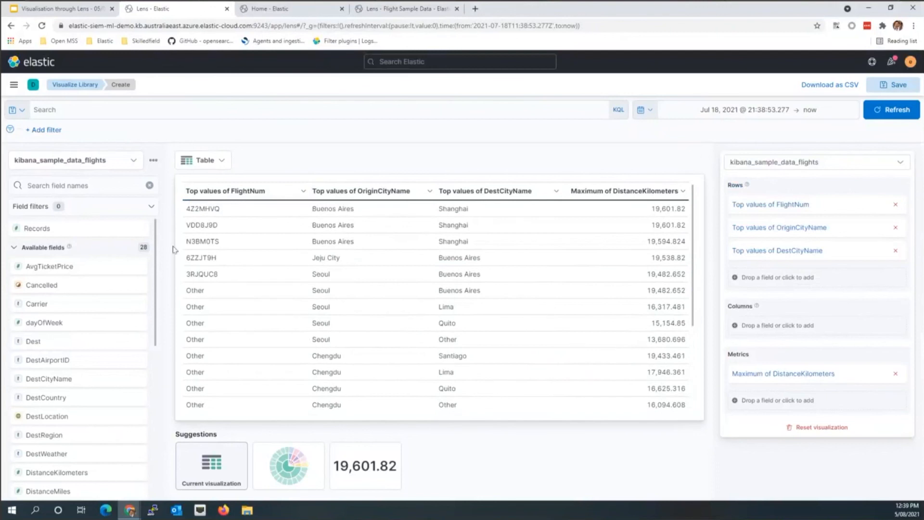
click(776, 207)
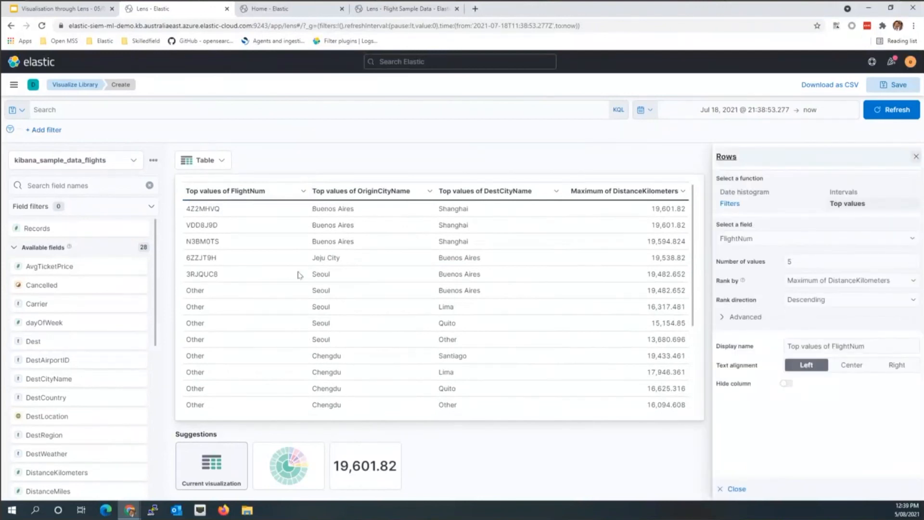
mouse_move(236, 294)
click(745, 317)
click(724, 336)
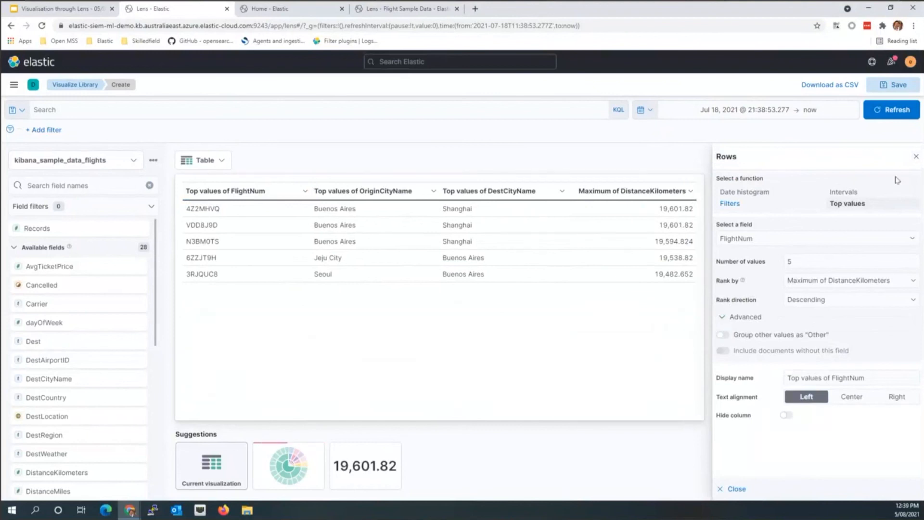
click(916, 157)
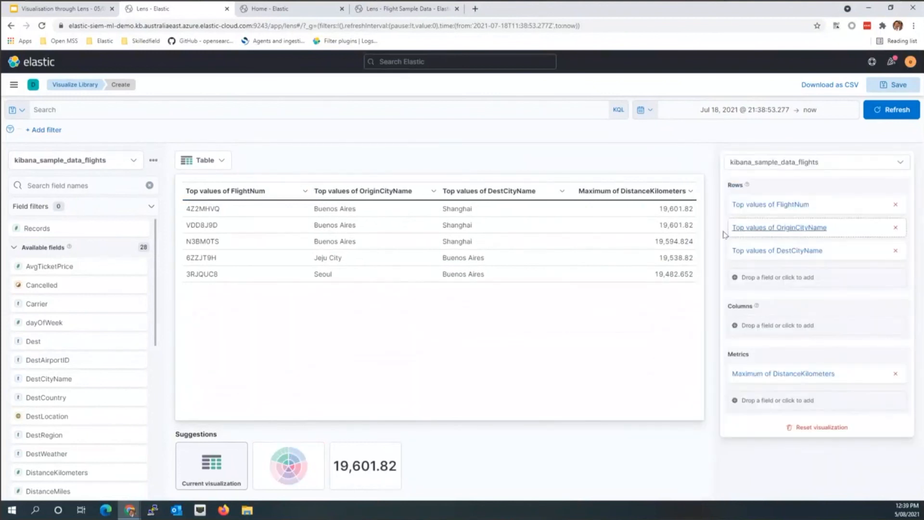
- Set the number of top values for the FlightNum rows to 6
click(792, 204)
click(809, 258)
key(BackSpace)
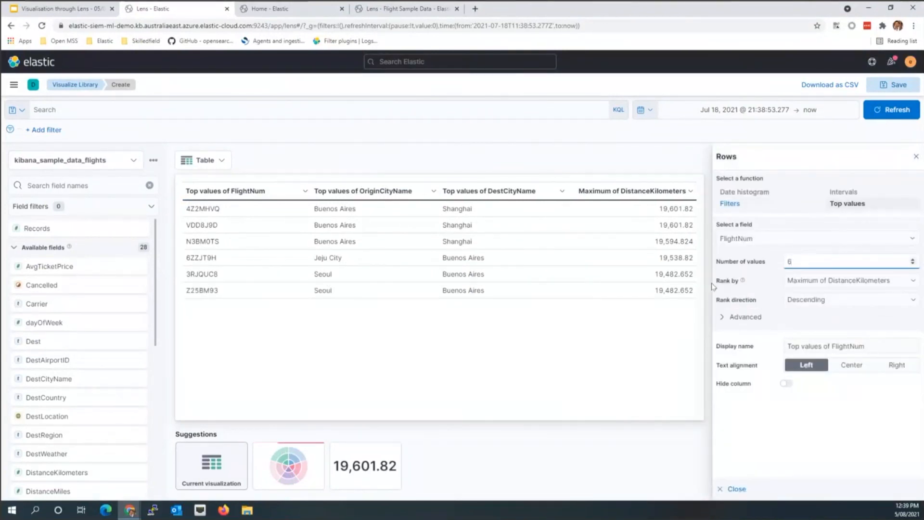
text(6)
click(710, 285)
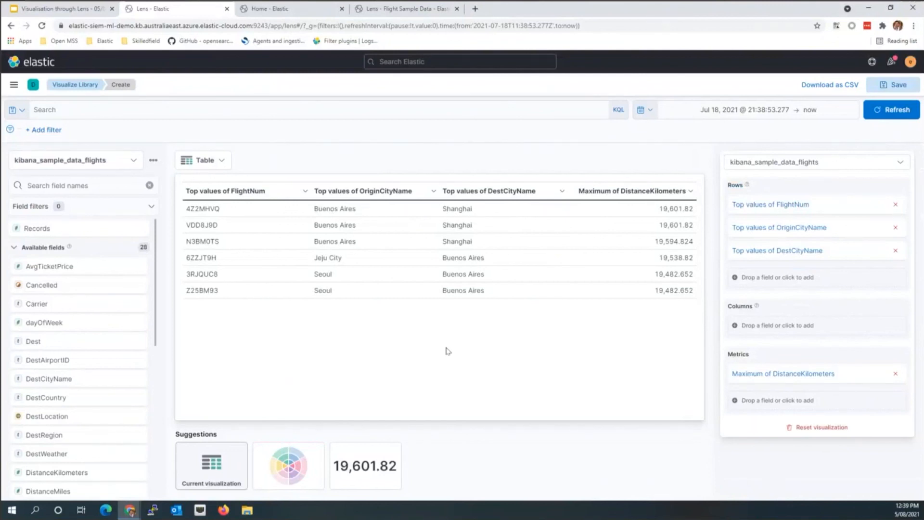
- Save the flight distance table as "Lens - Demo Webinar Vis3" without adding it to a dashboard
click(895, 85)
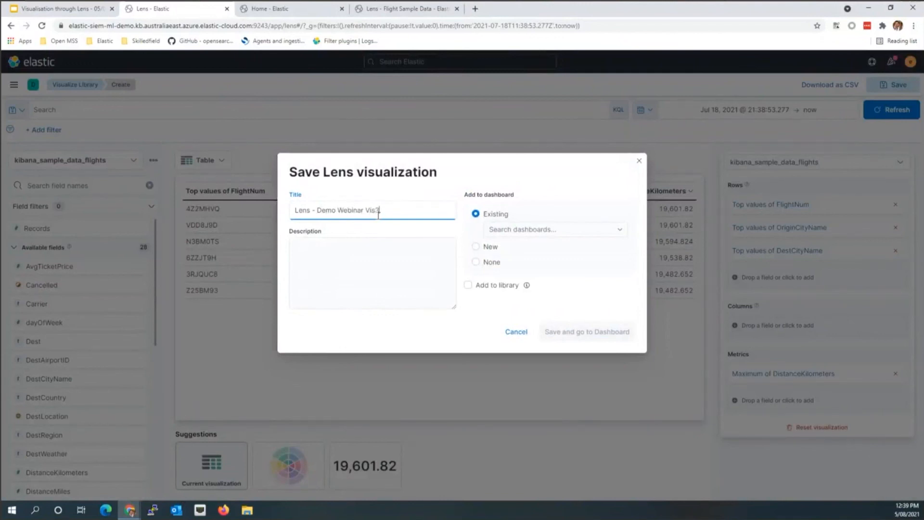
click(476, 262)
click(579, 351)
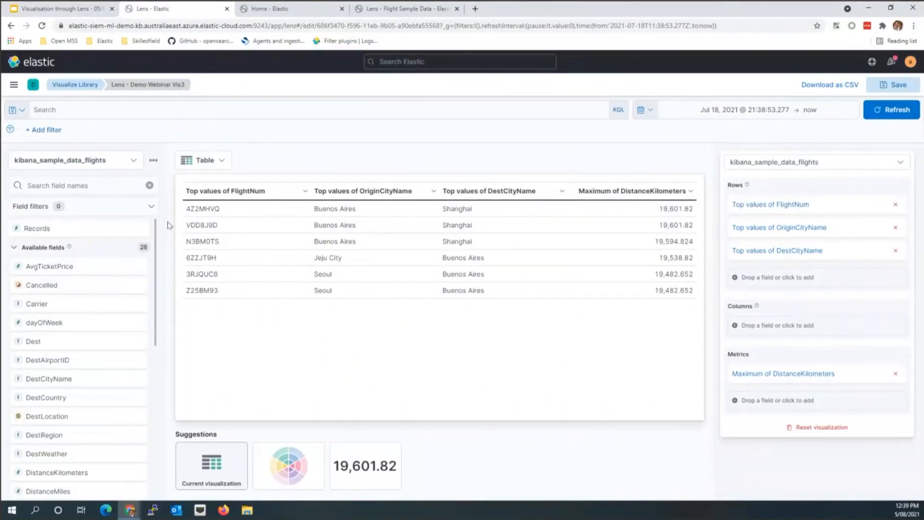
- Go to the Dashboards list and create a new dashboard
click(14, 85)
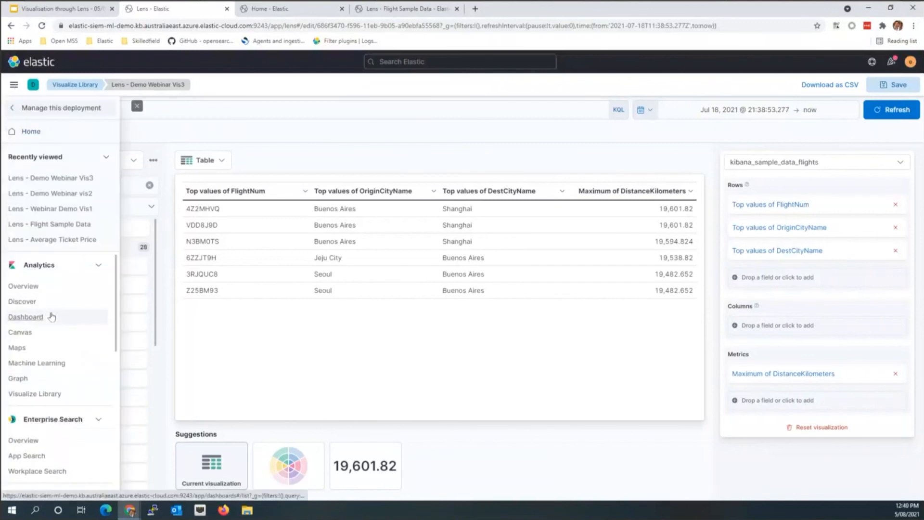
click(25, 317)
click(679, 120)
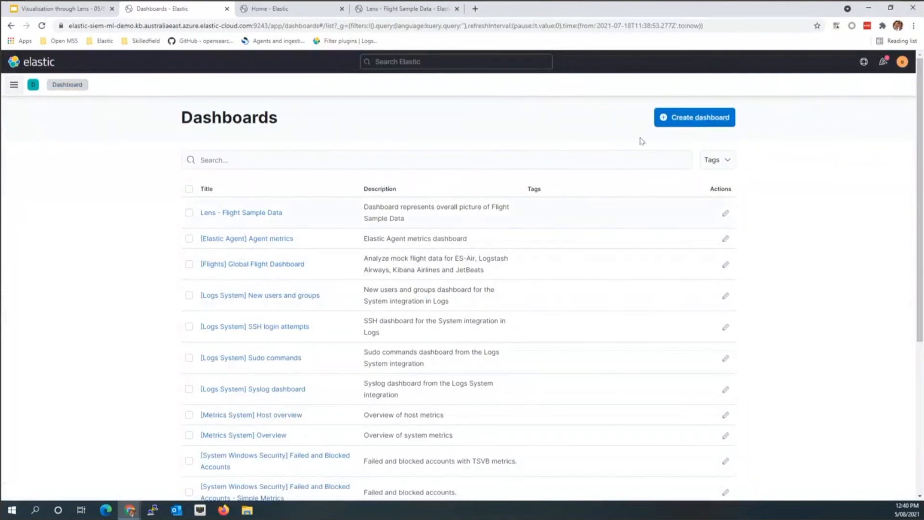
click(716, 123)
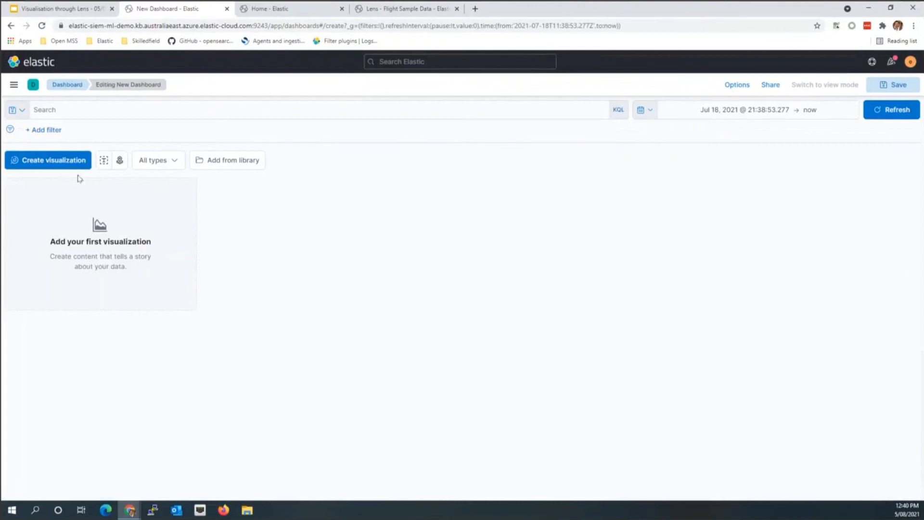
- Add "Lens - Webinar Demo Vis1", "Lens - Demo Webinar vis2" and "Lens - Demo Webinar Vis3" from the library to the dashboard
click(243, 160)
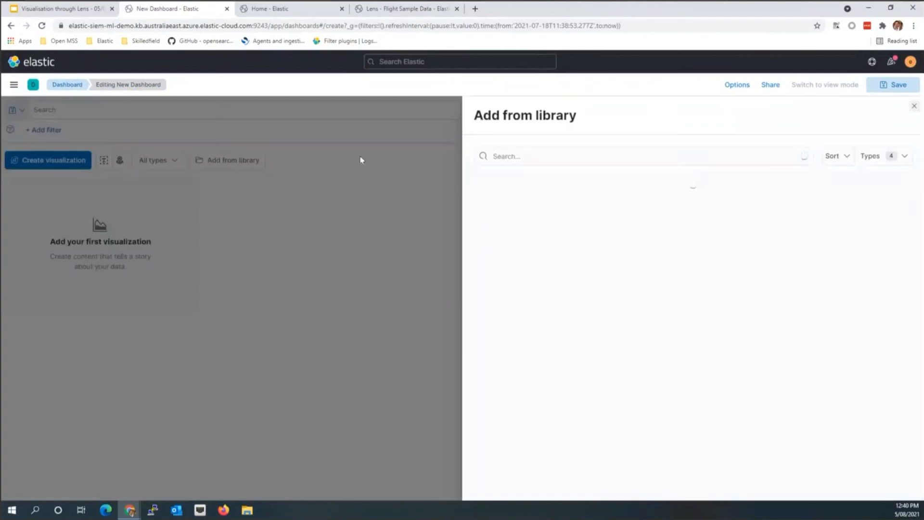
click(533, 151)
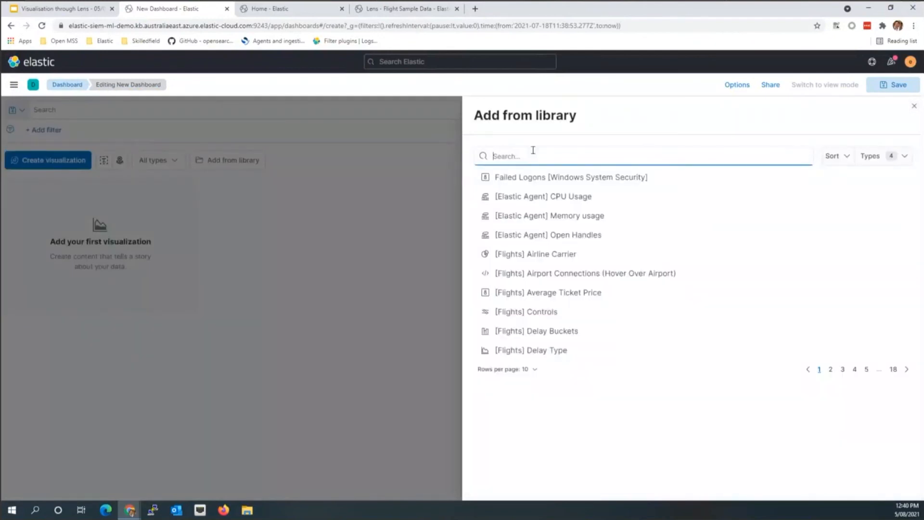
text(Lens)
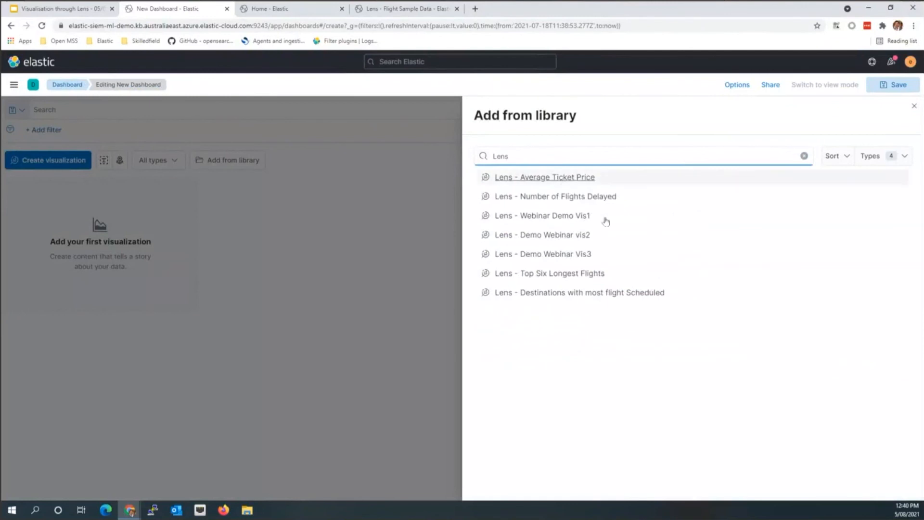
click(561, 218)
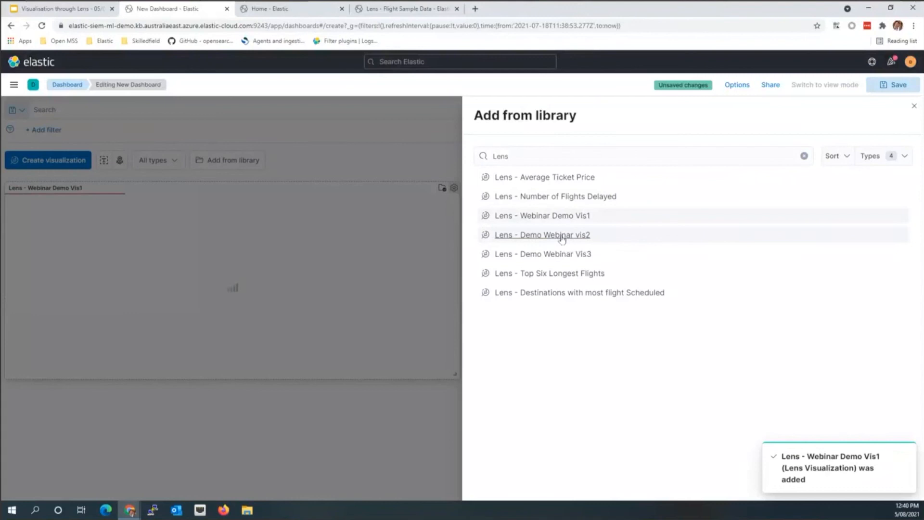
click(561, 236)
click(570, 255)
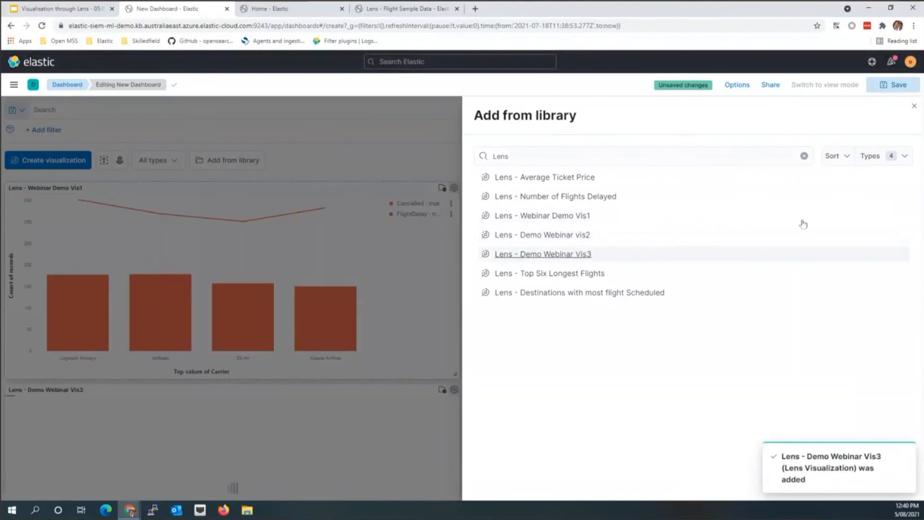
click(914, 108)
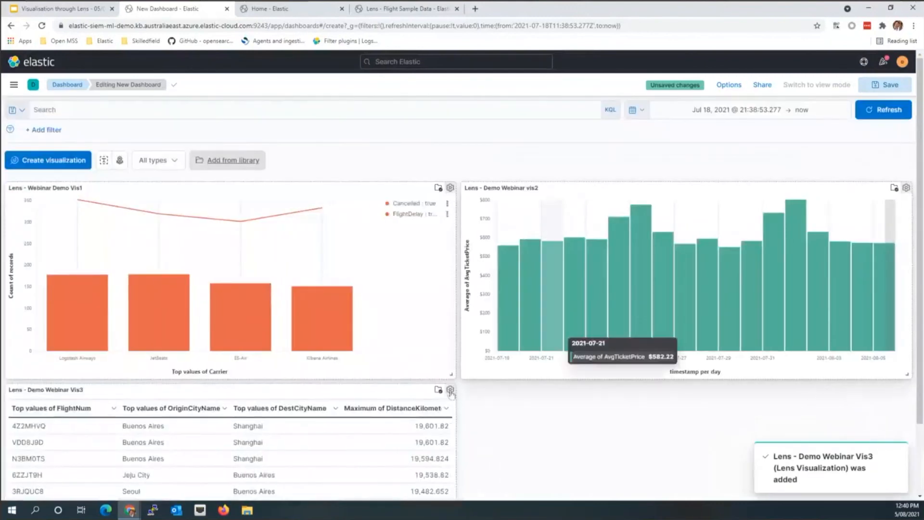
scroll(468, 395, down, 2)
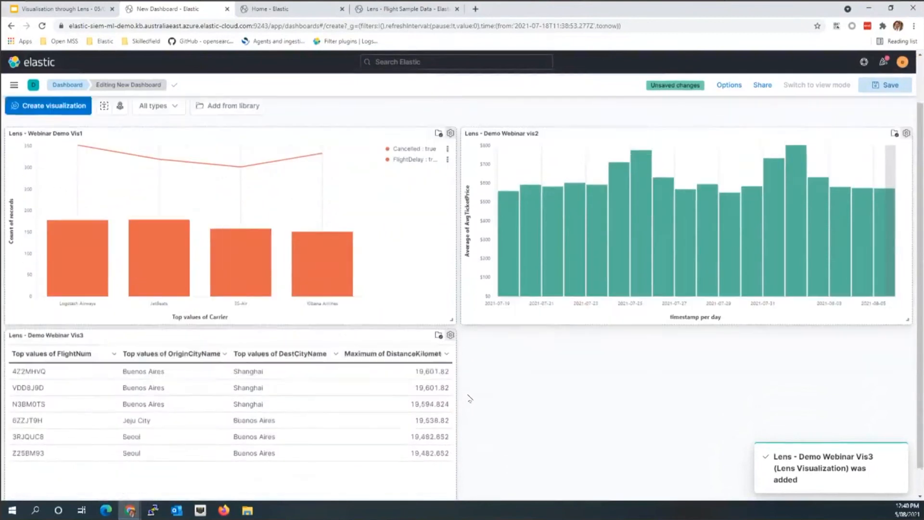
scroll(468, 395, up, 2)
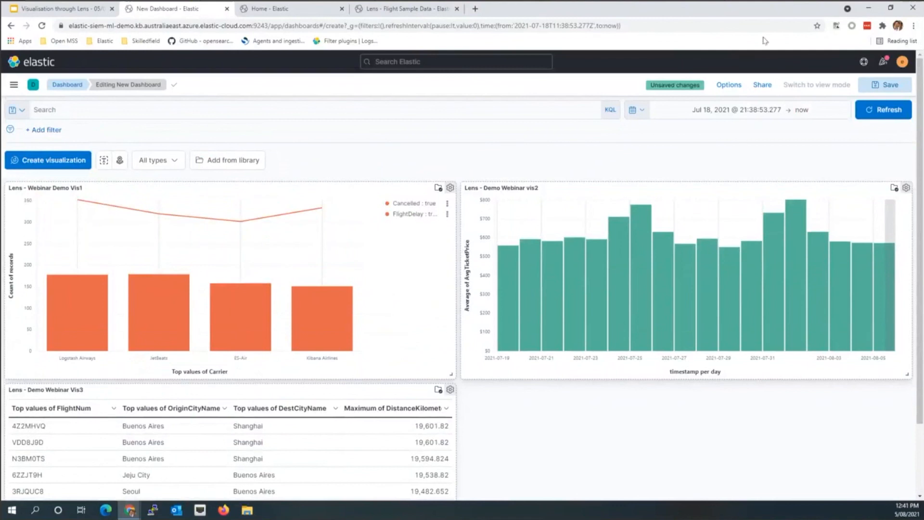
- Save the dashboard with the title "Kibana Lens - Demo Webinar Dashboard" and look over its panels
click(880, 84)
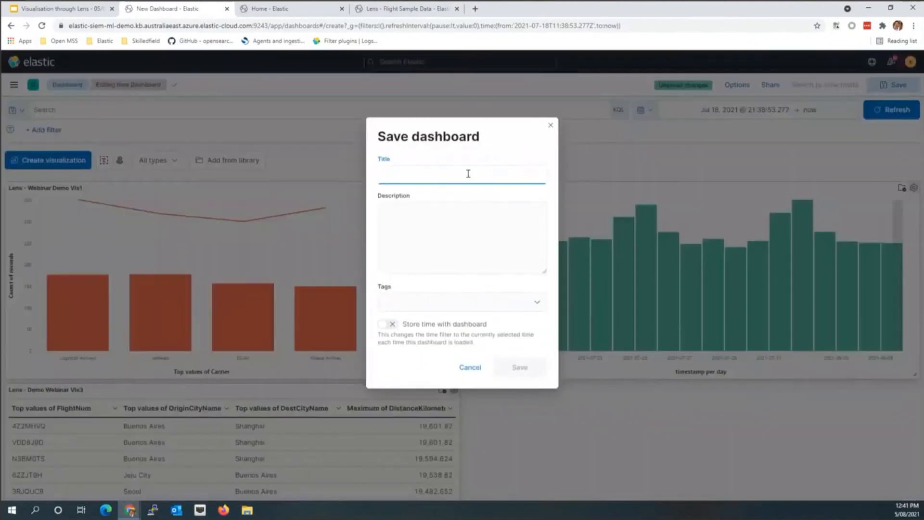
text(K)
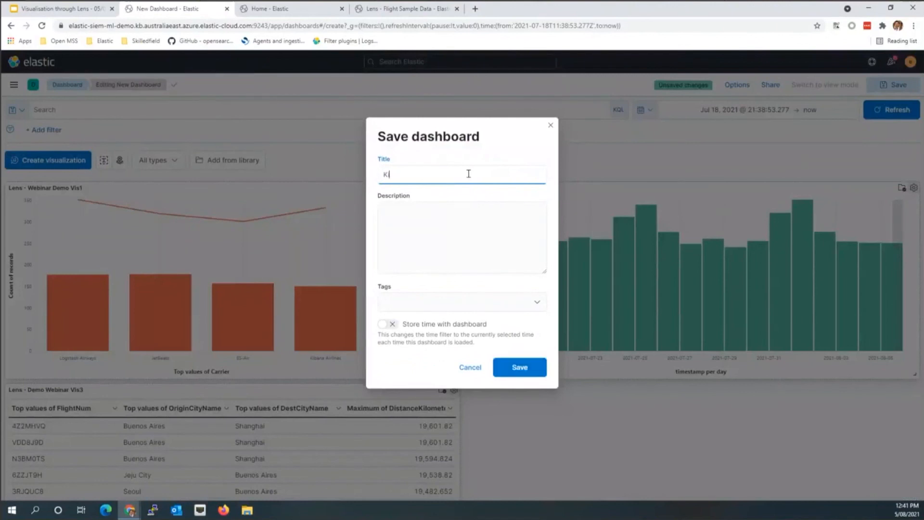
text(ibana Lens - Demo Webinar Dashboard)
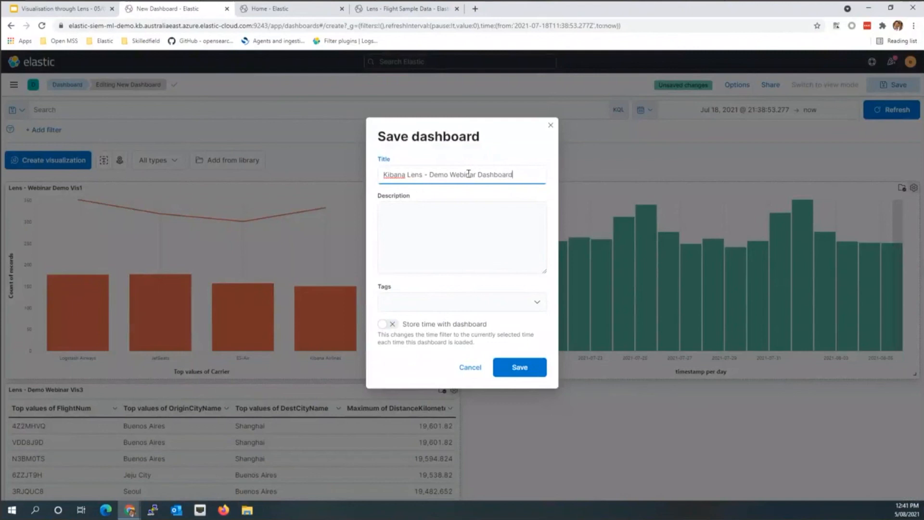
click(518, 364)
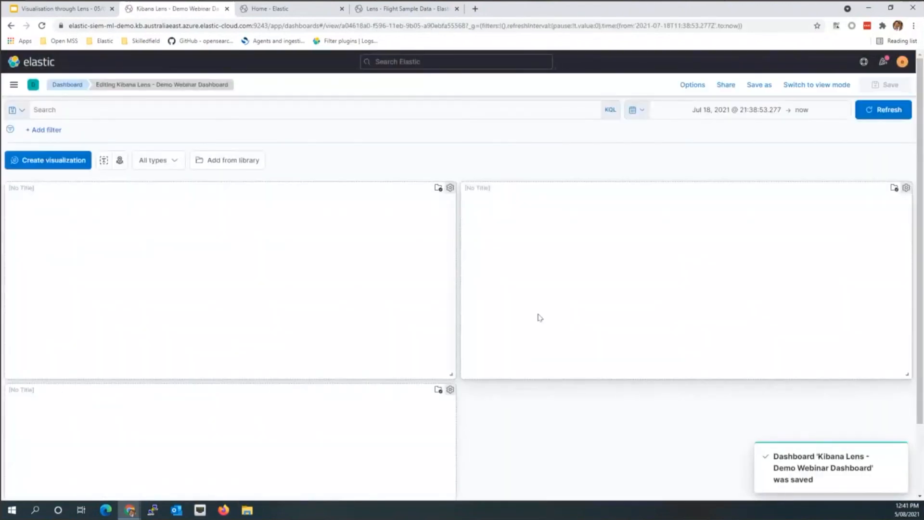
scroll(457, 270, down, 2)
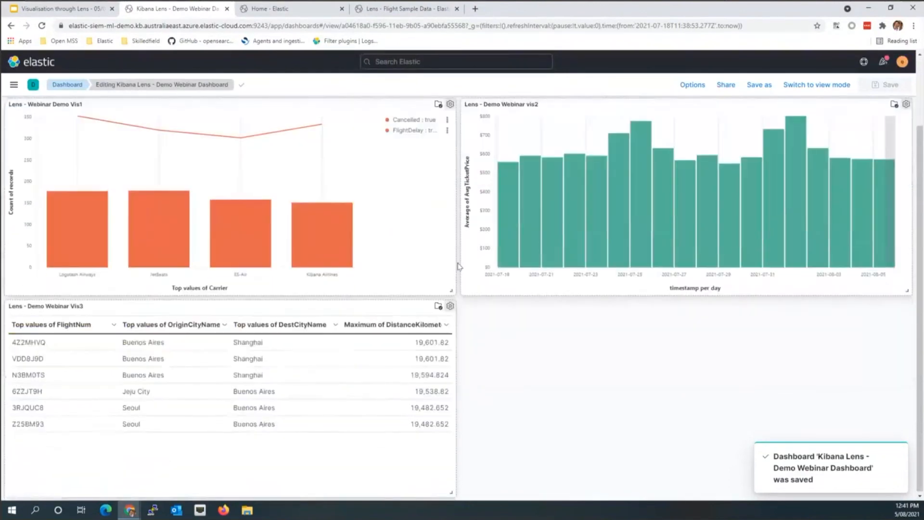
scroll(460, 268, up, 2)
scroll(459, 267, down, 2)
scroll(460, 267, up, 1)
scroll(460, 267, up, 2)
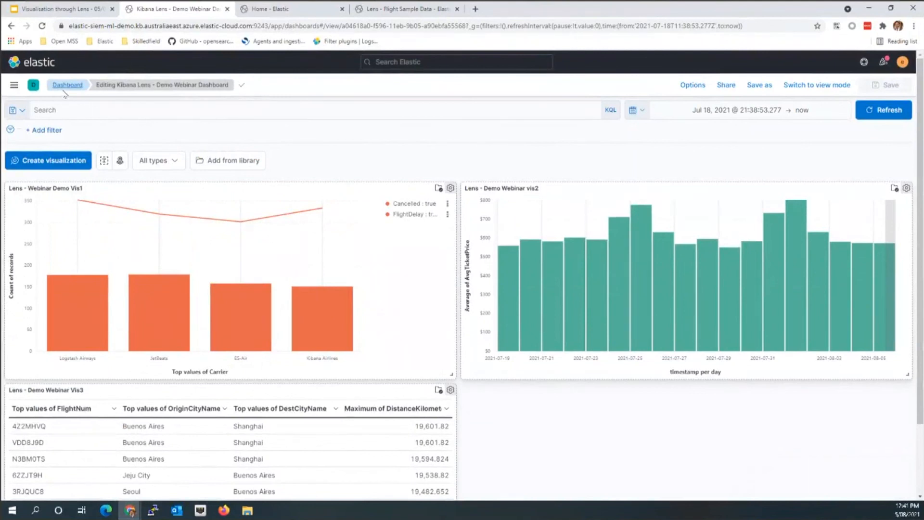
- Switch to the Google Slides presentation and advance to the Useful Resources slide
click(62, 8)
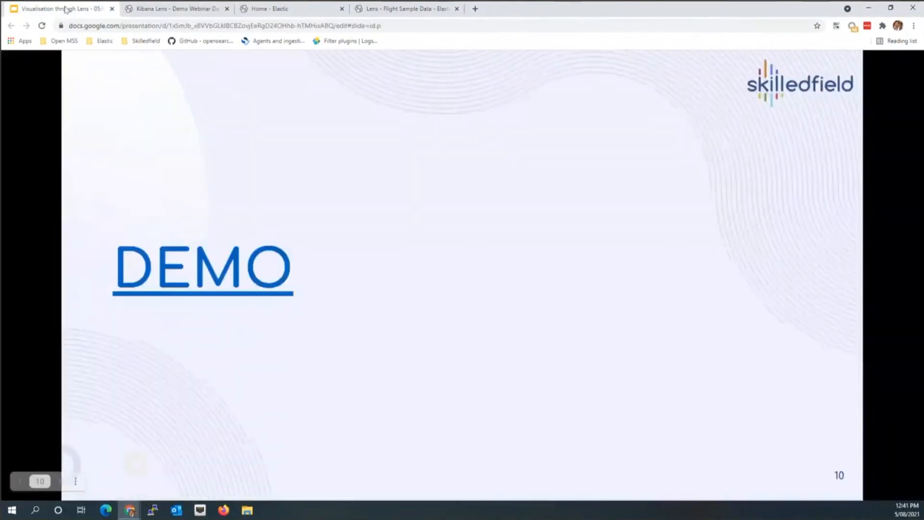
click(45, 280)
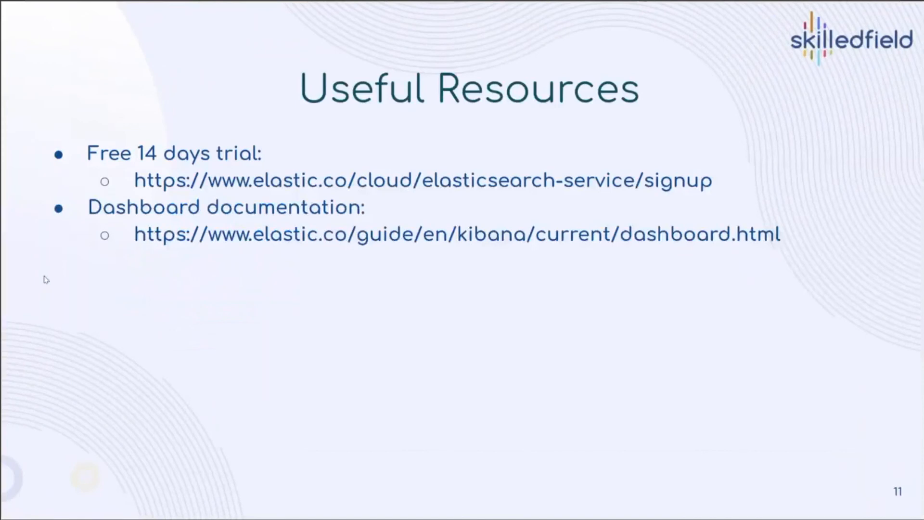